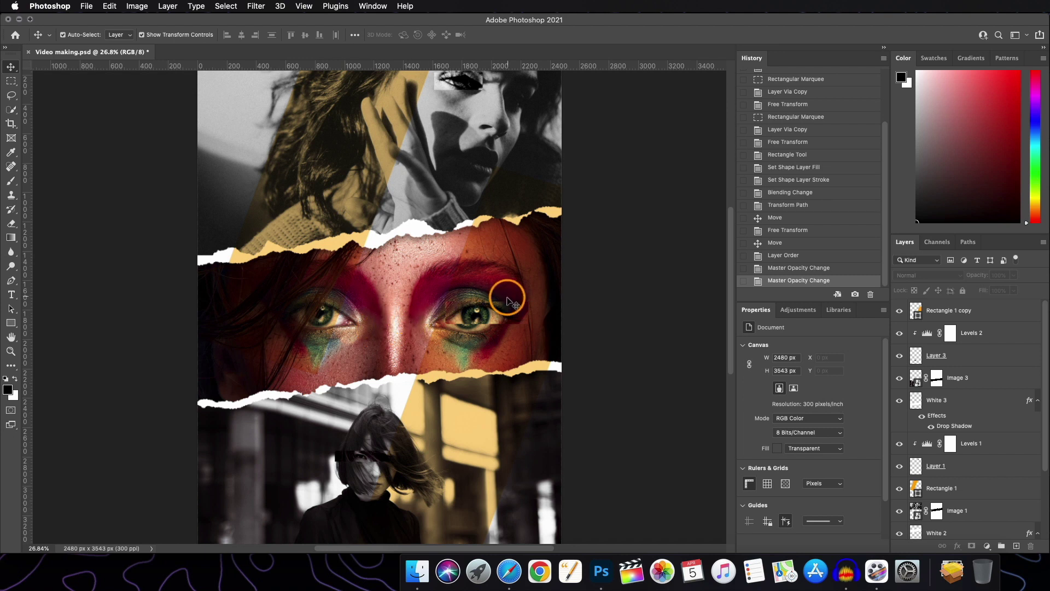
Add a layer mask to the Rectangle 1 shape layer.
scroll(554, 344, "up", 2)
scroll(554, 344, "up", 2)
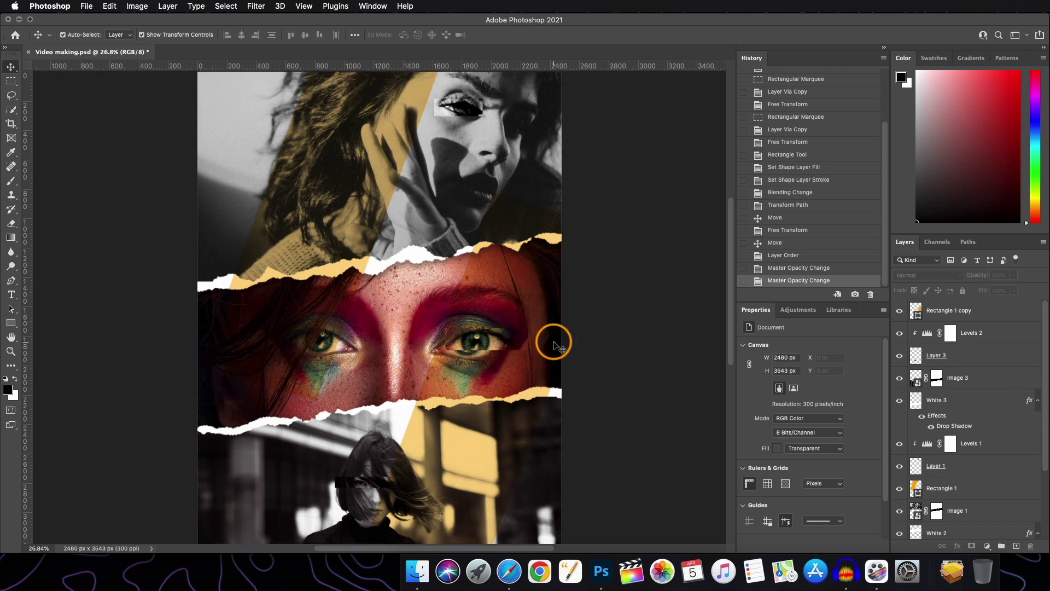
left_click(336, 197)
scroll(1003, 305, "down", 3)
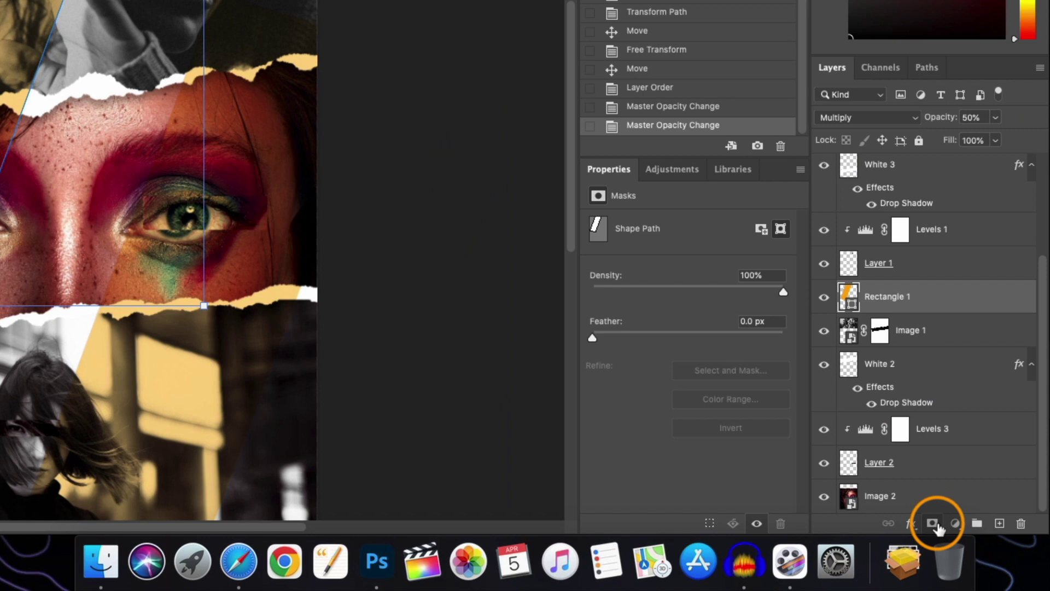
left_click(932, 523)
left_click(937, 284)
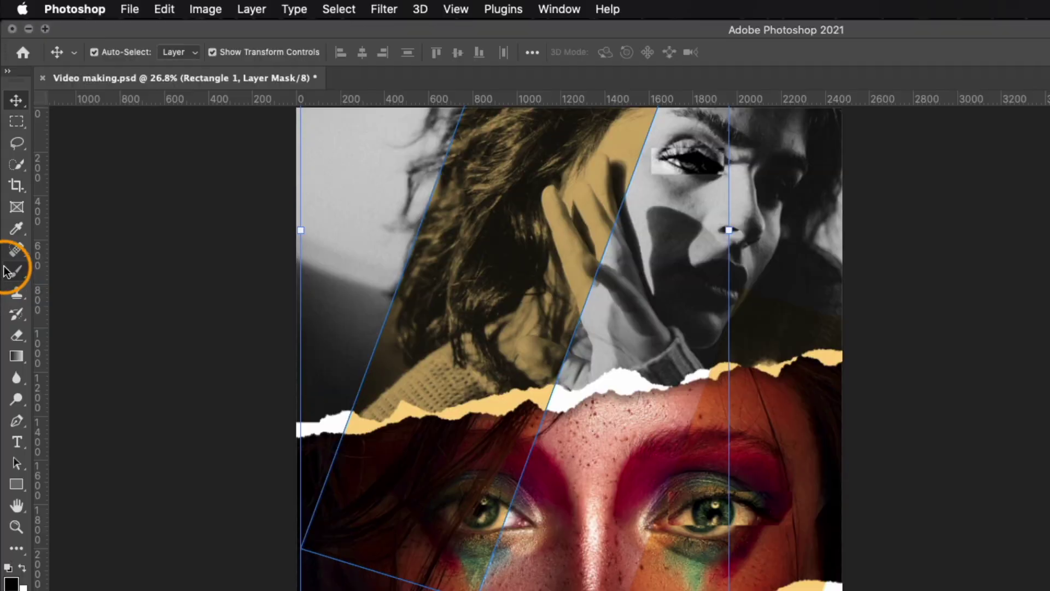
Ready the Brush tool with the Hard Round tip at 100% hardness and enlarge it to 1100 px.
left_click(9, 271)
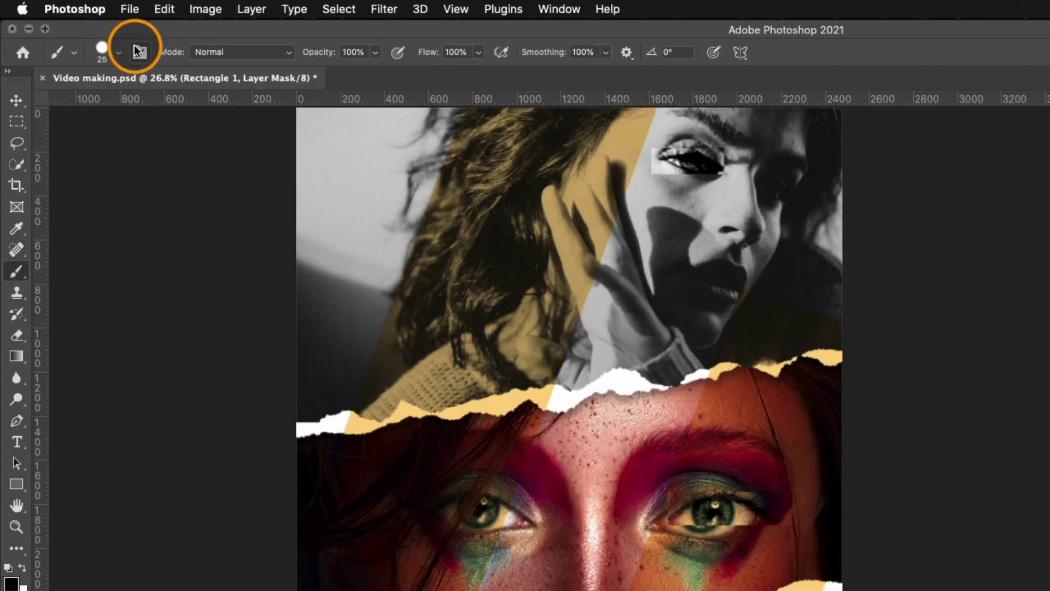
left_click(117, 52)
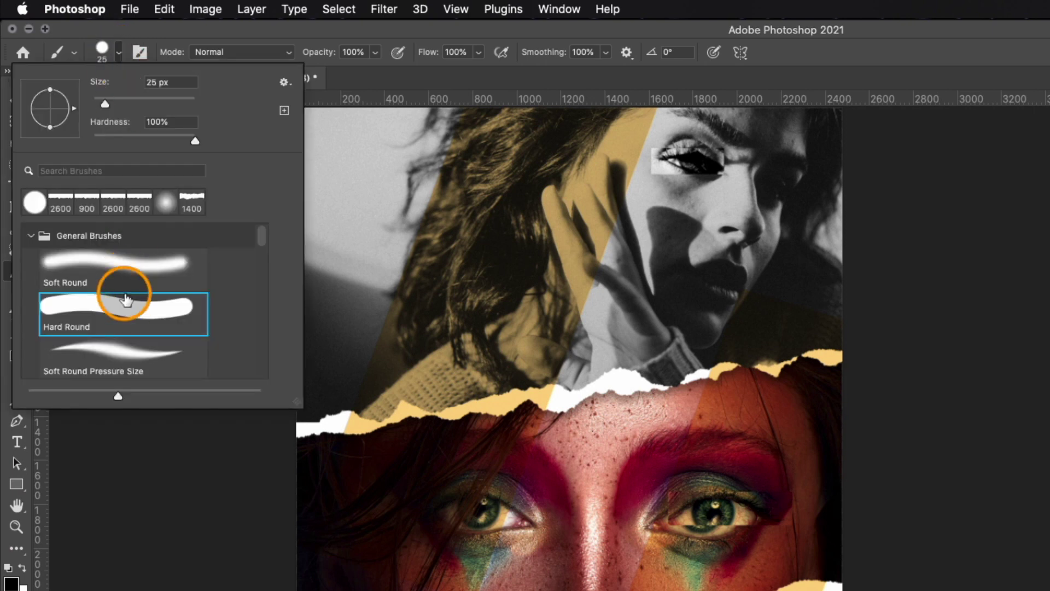
left_click(119, 54)
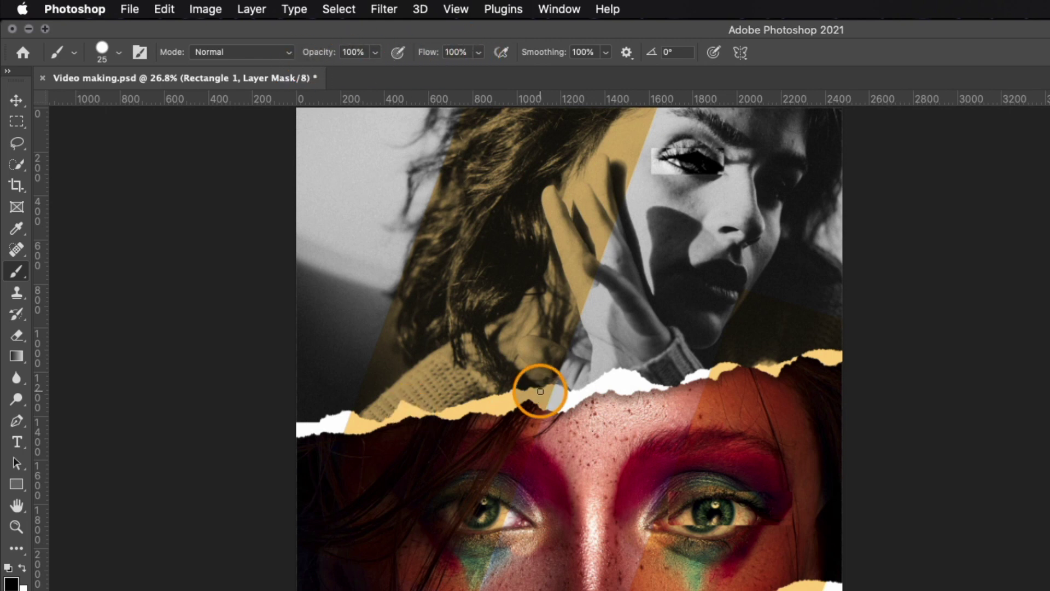
mouse_move(540, 391)
left_mouse_down()
mouse_move(512, 389)
mouse_move(510, 404)
left_mouse_up()
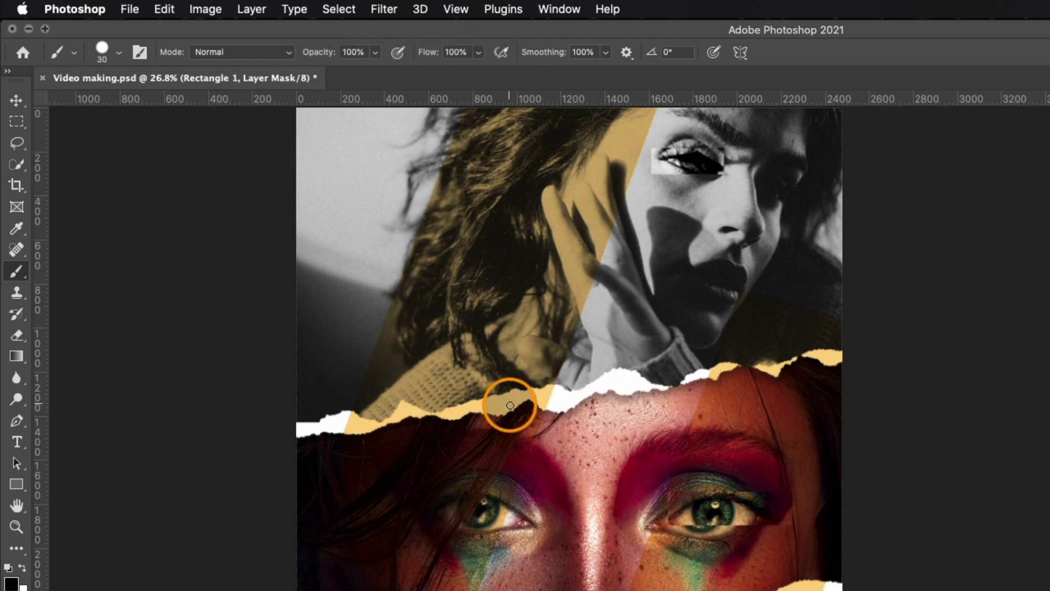
key("bracketright")
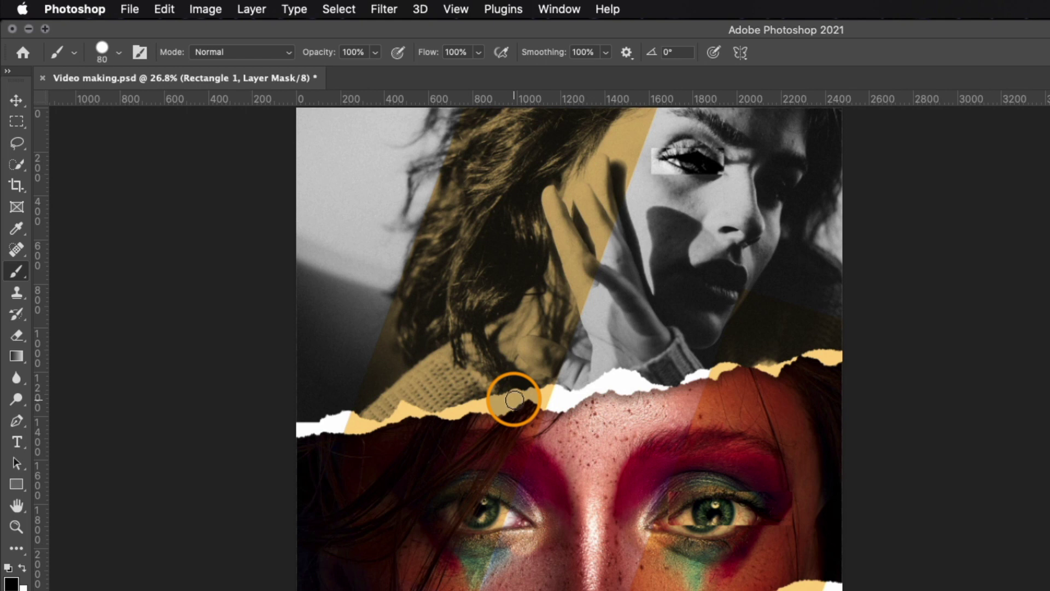
key("bracketright")
key("bracketright")
key("bracketright")
key("bracketright")
key("bracketright")
key("bracketright")
key("bracketright")
key("bracketright")
key("bracketright")
key("bracketright")
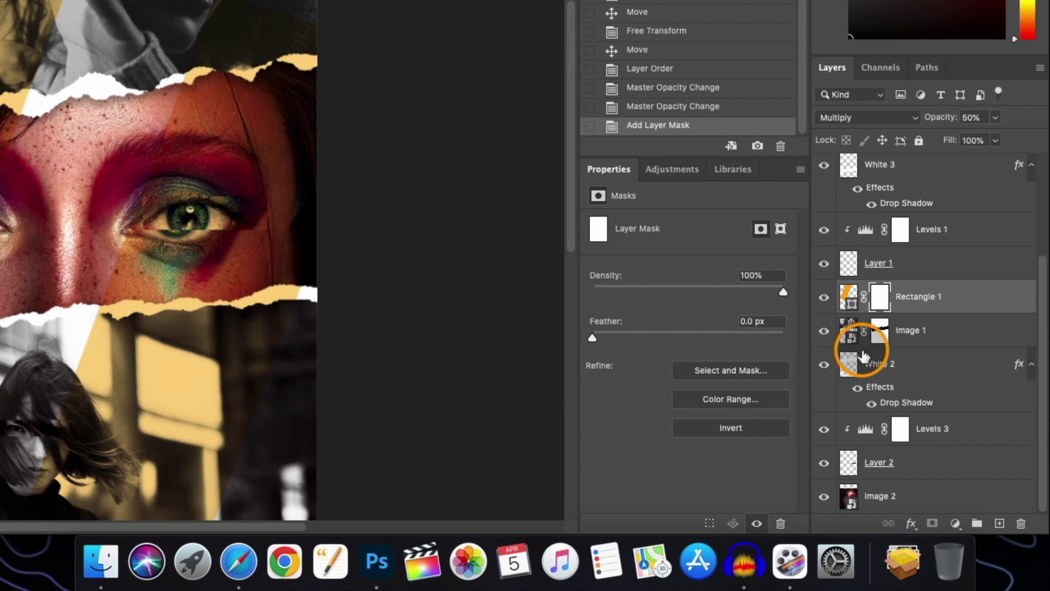
Load Image 1's layer mask as a selection and invert it.
left_click_drag(863, 357, 881, 334)
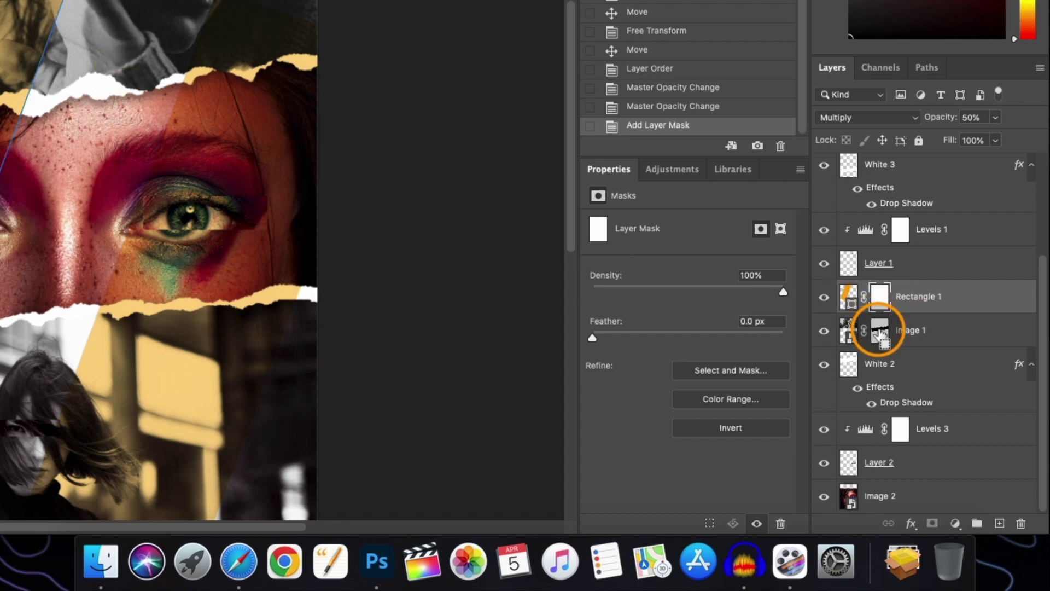
left_click(879, 331, "super")
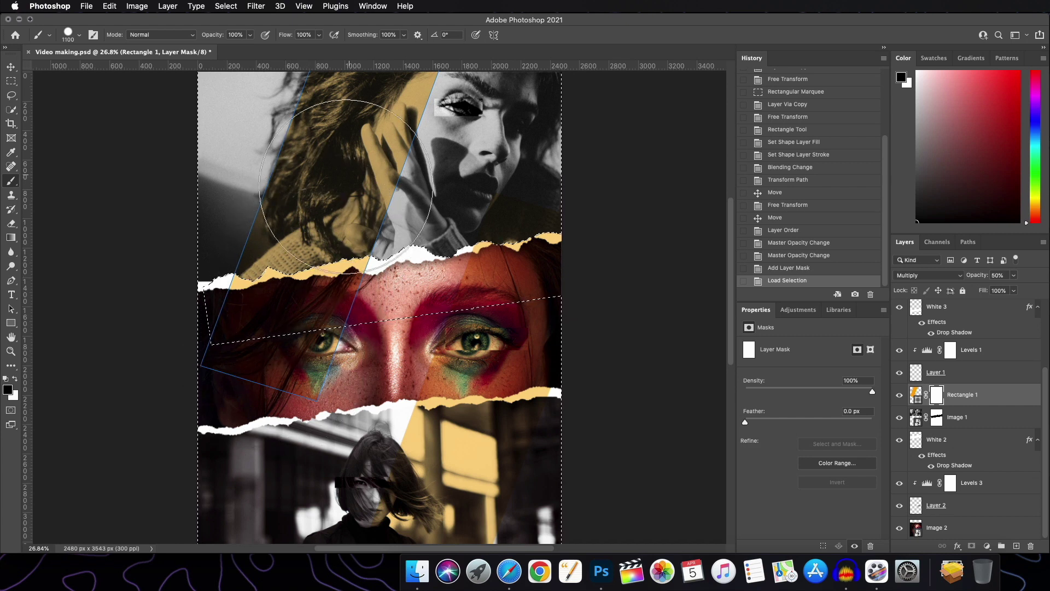
mouse_move(411, 198)
left_mouse_down()
mouse_move(306, 180)
mouse_move(199, 222)
mouse_move(251, 220)
left_mouse_up()
key("super+z")
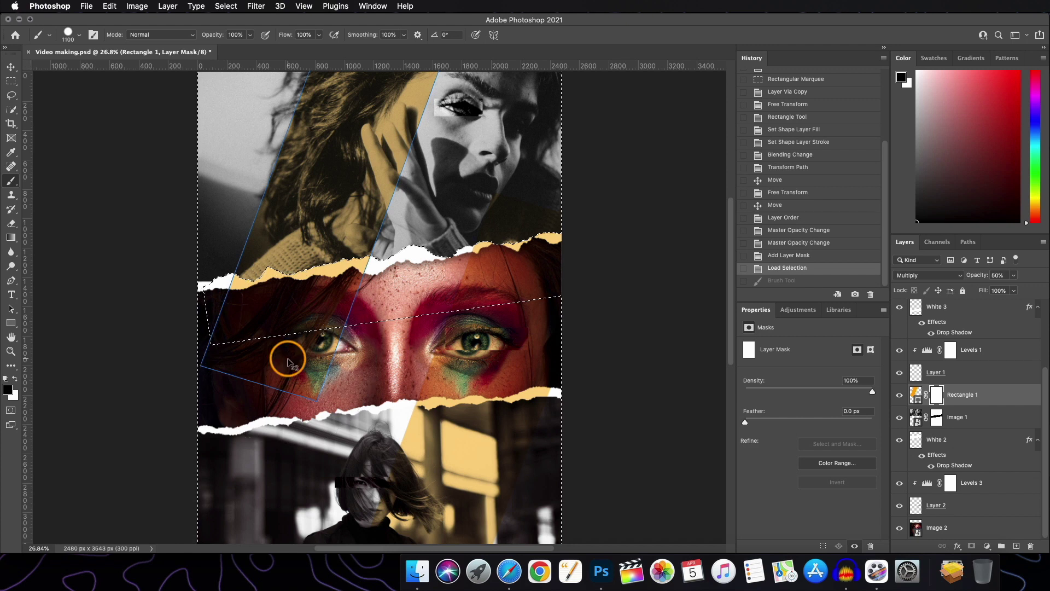
key("super+shift+i")
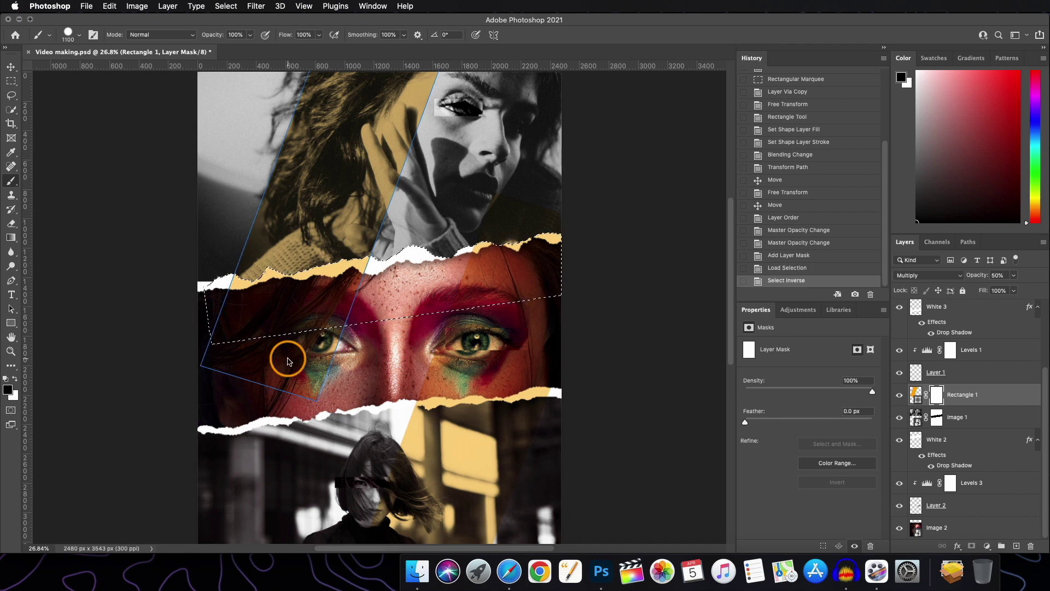
Paint black on Rectangle 1's mask inside the selection to hide its yellow over the upper torn edge, and deselect.
left_click_drag(288, 357, 311, 383)
mouse_move(318, 361)
left_mouse_down()
mouse_move(328, 352)
mouse_move(305, 375)
left_mouse_up()
left_click_drag(307, 372, 350, 328)
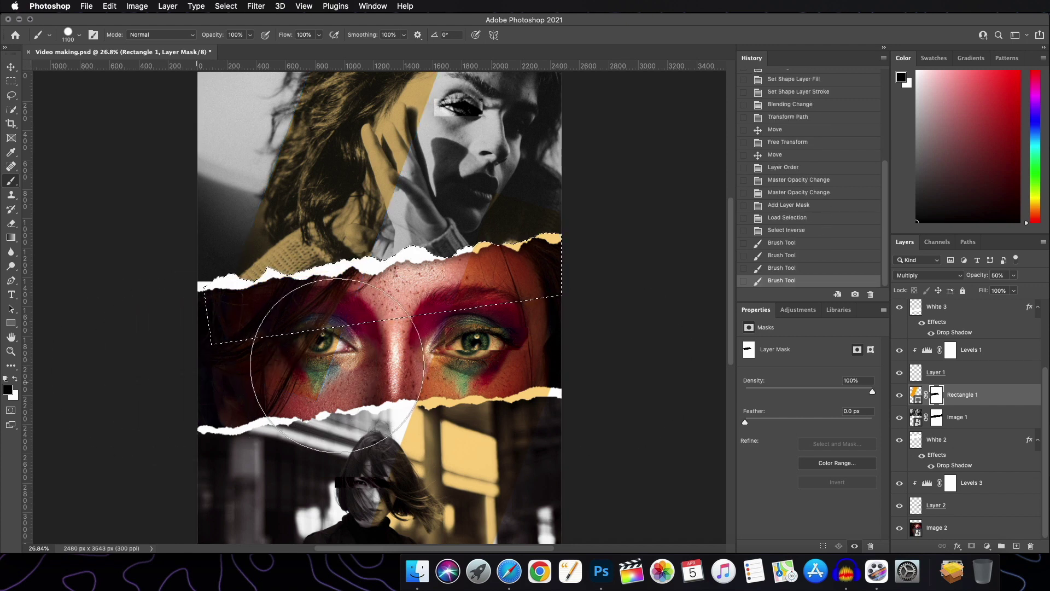
left_click_drag(383, 263, 485, 199)
key("super+d")
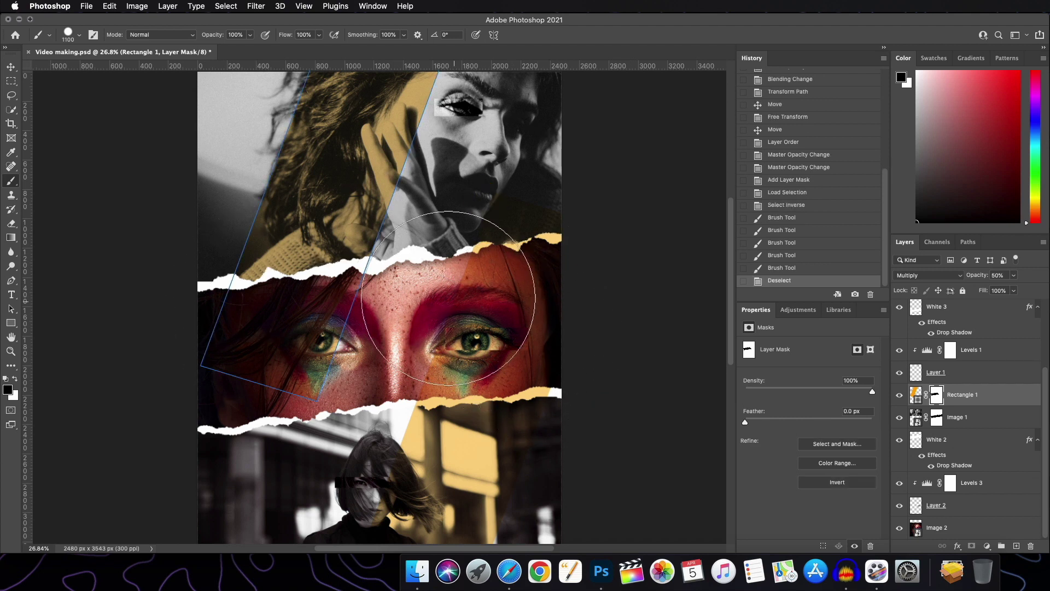
Add a layer mask to the Rectangle 1 copy layer.
scroll(528, 302, "down", 5)
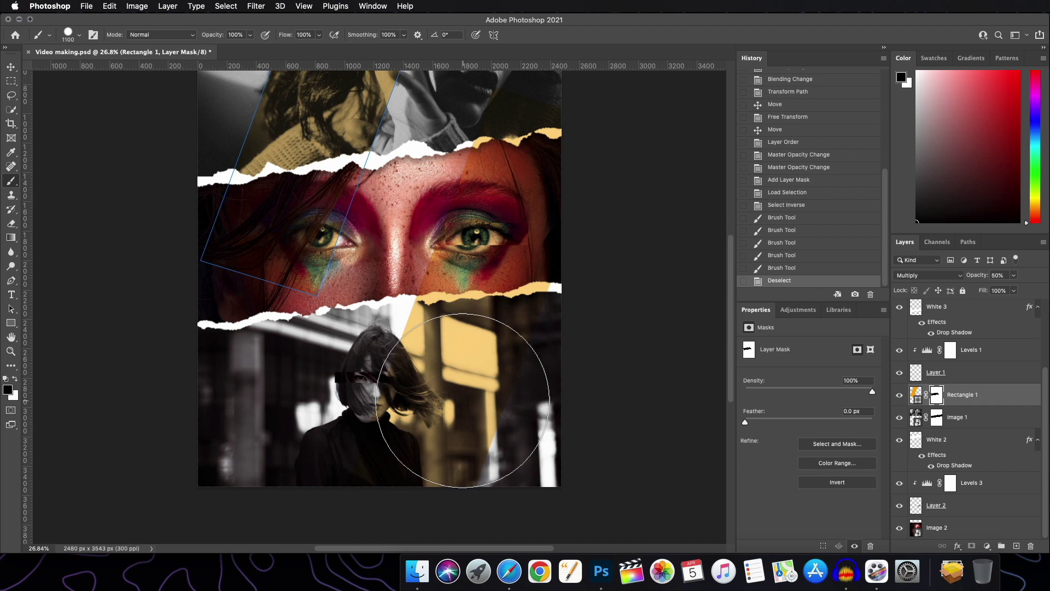
scroll(1028, 405, "up", 5)
left_click(968, 310)
left_click(972, 546)
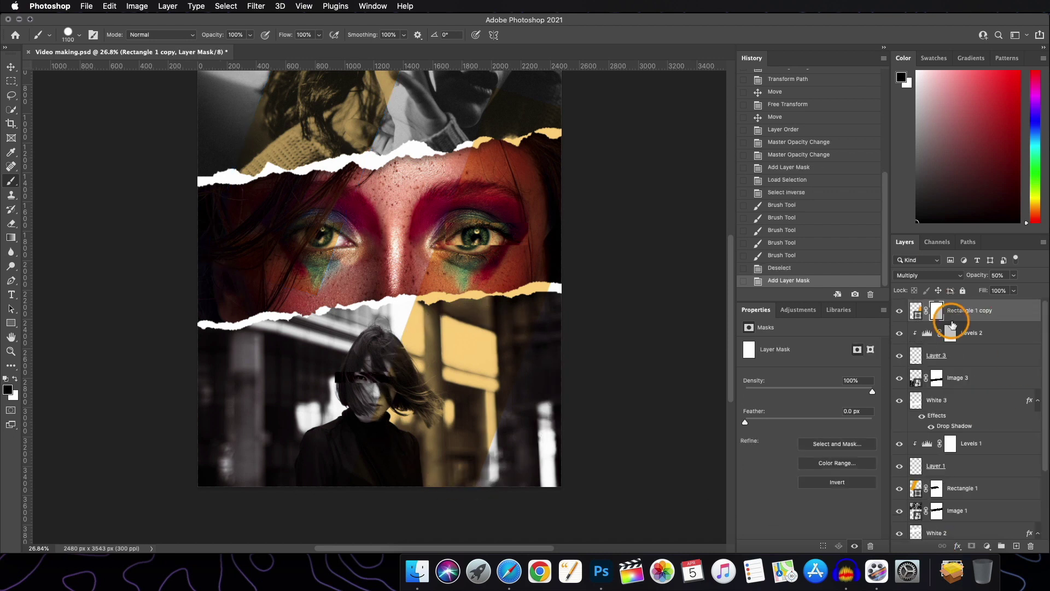
Using the inverse of Image 3's mask as a selection, paint the yellow off the lower torn edge on Rectangle 1 copy's mask, and deselect.
left_click(936, 377, "super")
key("shift+super+i")
mouse_move(668, 328)
left_mouse_down()
mouse_move(614, 192)
mouse_move(633, 246)
mouse_move(427, 263)
left_mouse_up()
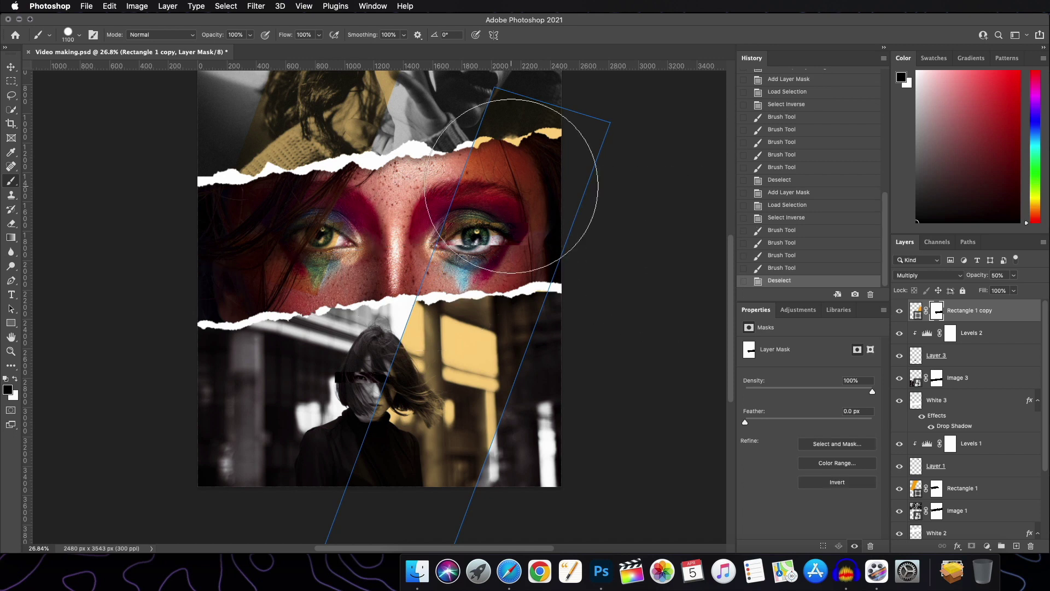
key("super+d")
Paint on Rectangle 1 copy's mask within a loaded mask selection to remove the yellow from the upper torn edge's right end.
left_click(935, 312, "super")
left_click_drag(492, 151, 536, 180)
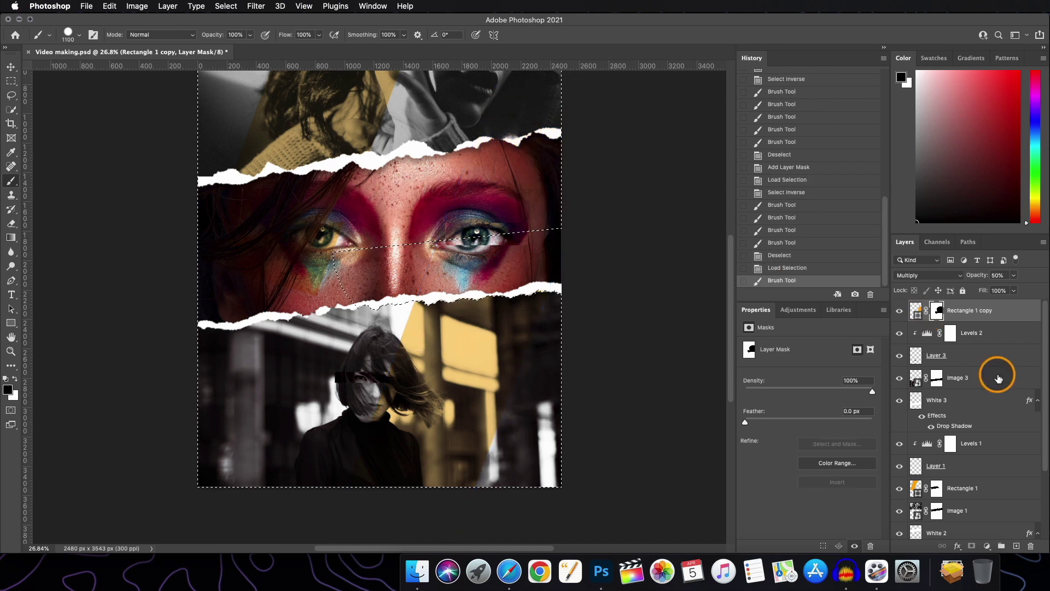
With Image 1's mask loaded as a selection and inverted as needed, paint the remaining yellow off the middle face on Rectangle 1's mask, and deselect.
left_click(936, 506, "super")
left_click_drag(293, 214, 246, 206)
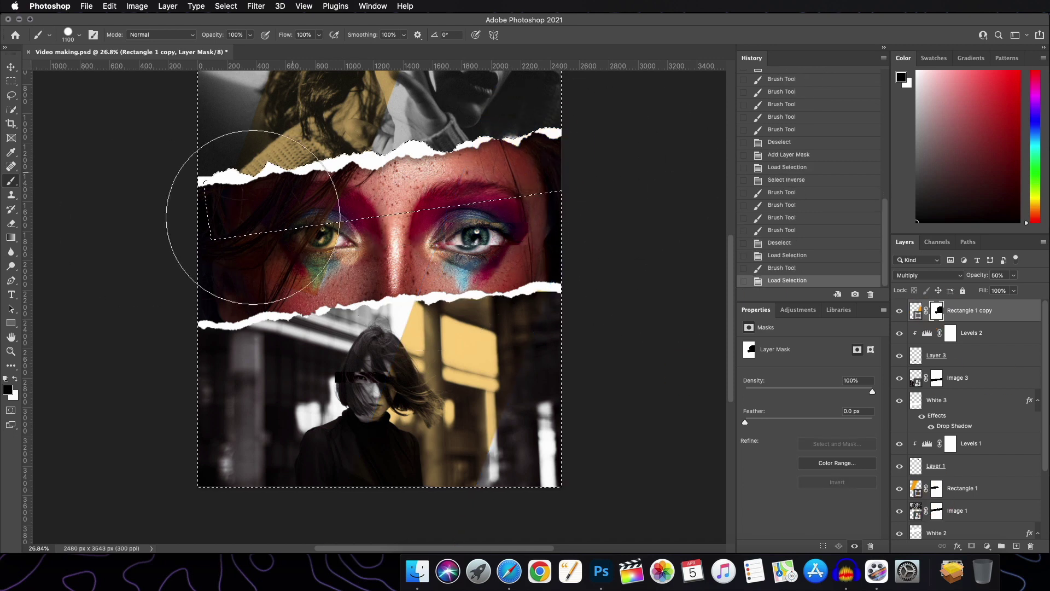
left_click(937, 488)
key("super+z")
key("super+shift+i")
mouse_move(176, 219)
left_mouse_down()
mouse_move(269, 235)
mouse_move(304, 305)
mouse_move(339, 262)
left_mouse_up()
key("super+shift+i")
key("super+d")
Reduce the brush size to 60 px for retouching the right end of the lower torn edge.
scroll(628, 230, "up", 10)
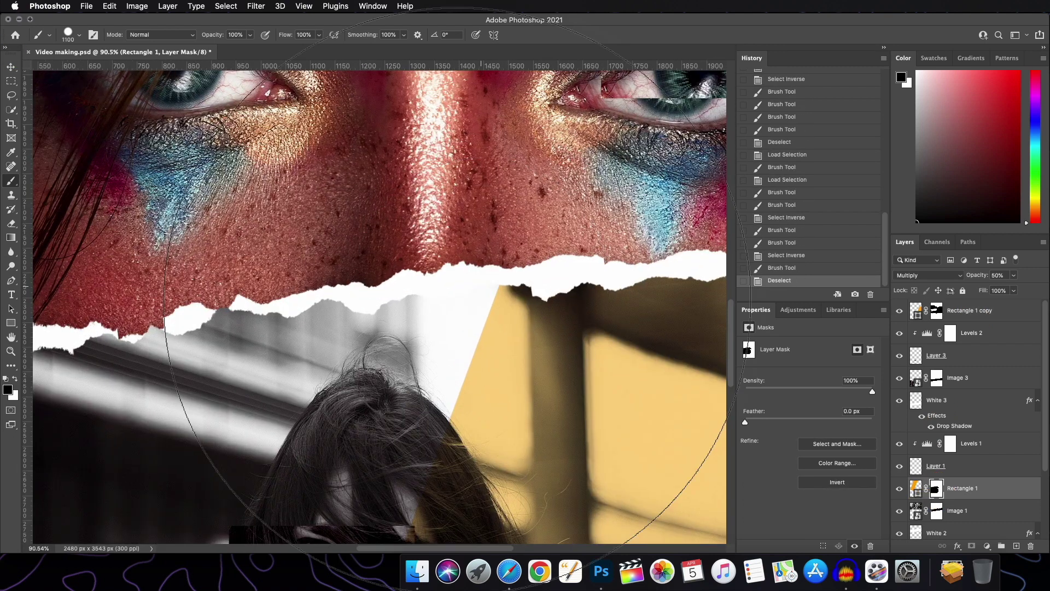
left_click_drag(131, 284, 65, 280)
key("bracketleft")
key("bracketleft")
key("bracketleft")
key("bracketleft")
key("bracketleft")
key("bracketleft")
key("bracketleft")
key("bracketleft")
key("bracketleft")
key("bracketleft")
key("bracketleft")
key("bracketleft")
key("bracketleft")
key("bracketleft")
key("bracketleft")
key("bracketleft")
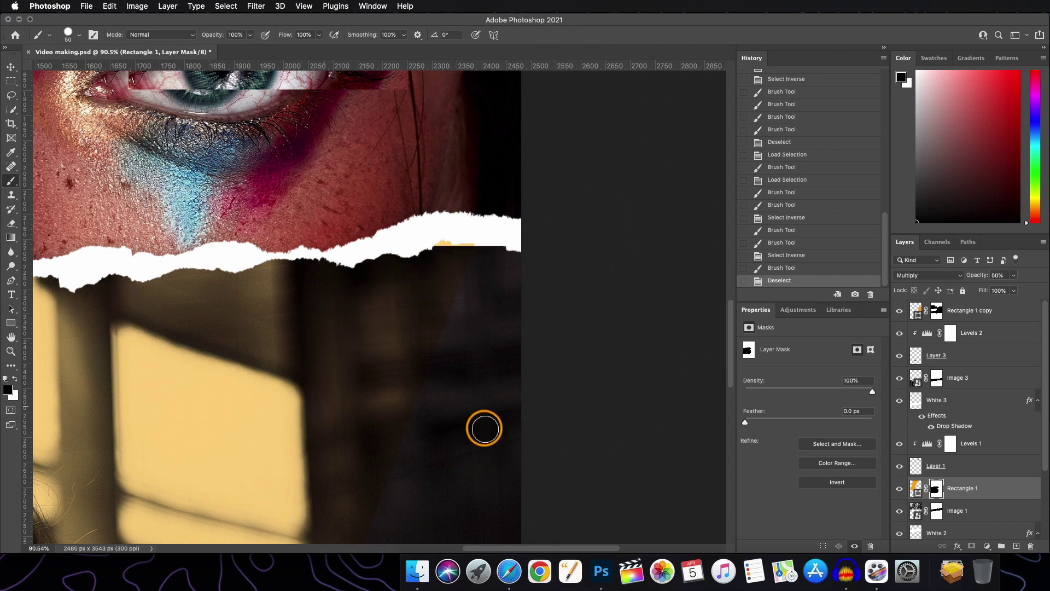
Paint black on Rectangle 1 copy's mask to hide the leftover yellow patch at the right end of the lower torn edge.
left_click(990, 491)
left_click(935, 489)
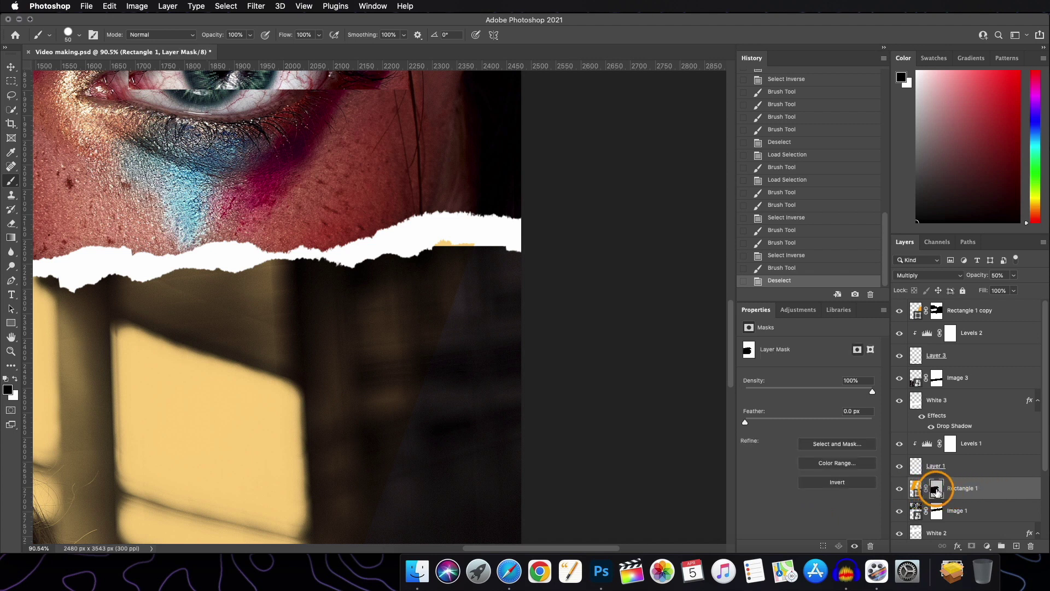
left_click(936, 310)
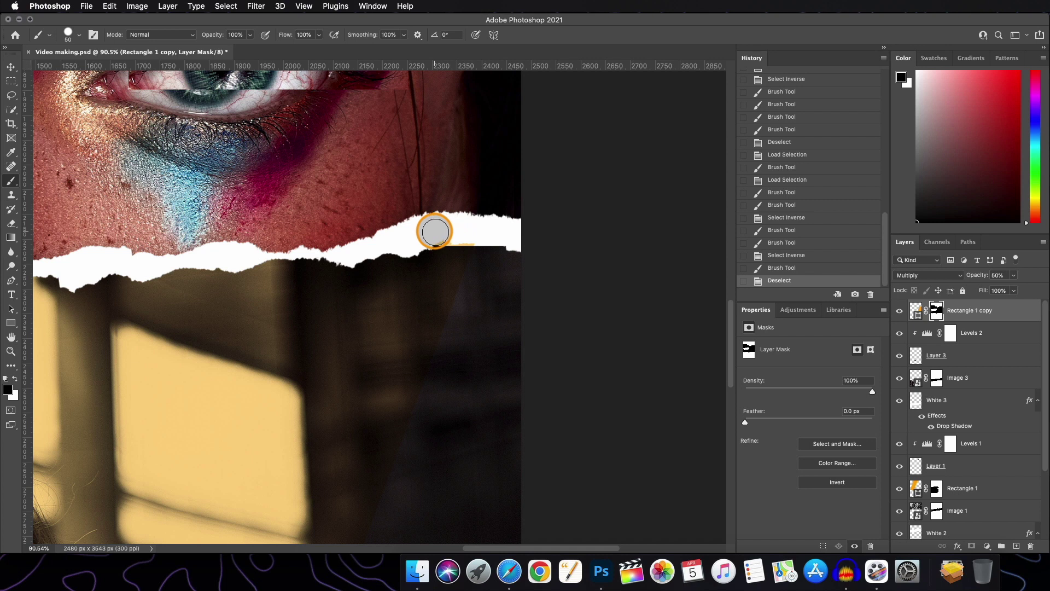
left_click_drag(478, 234, 452, 232)
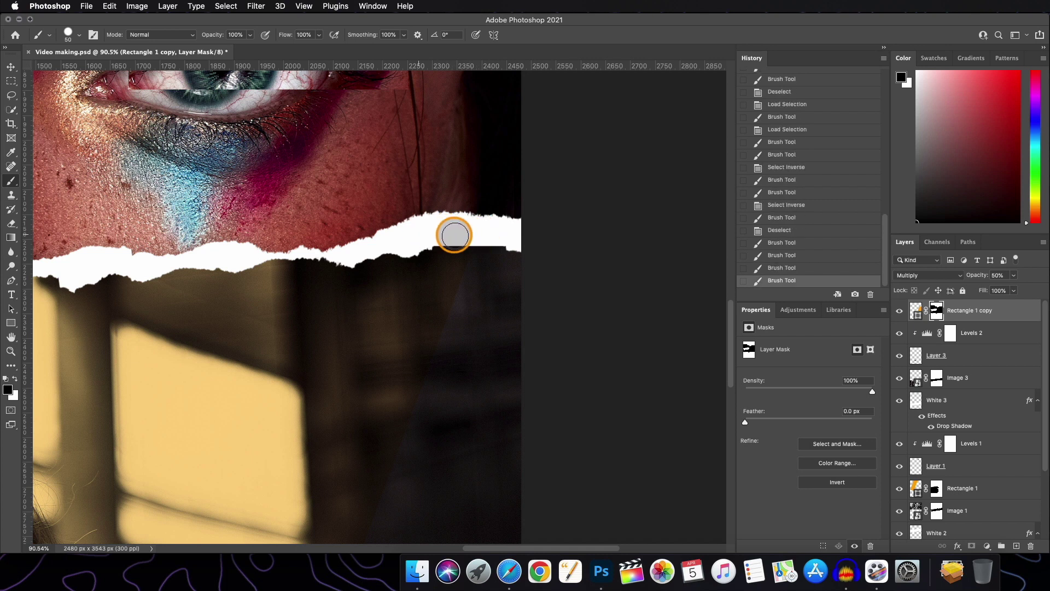
Inspect the whole poster's torn edges and yellow strips with the Move tool active and no layer selected.
key("v")
key("super+0")
key("super+alt+a")
scroll(344, 314, "up", 2)
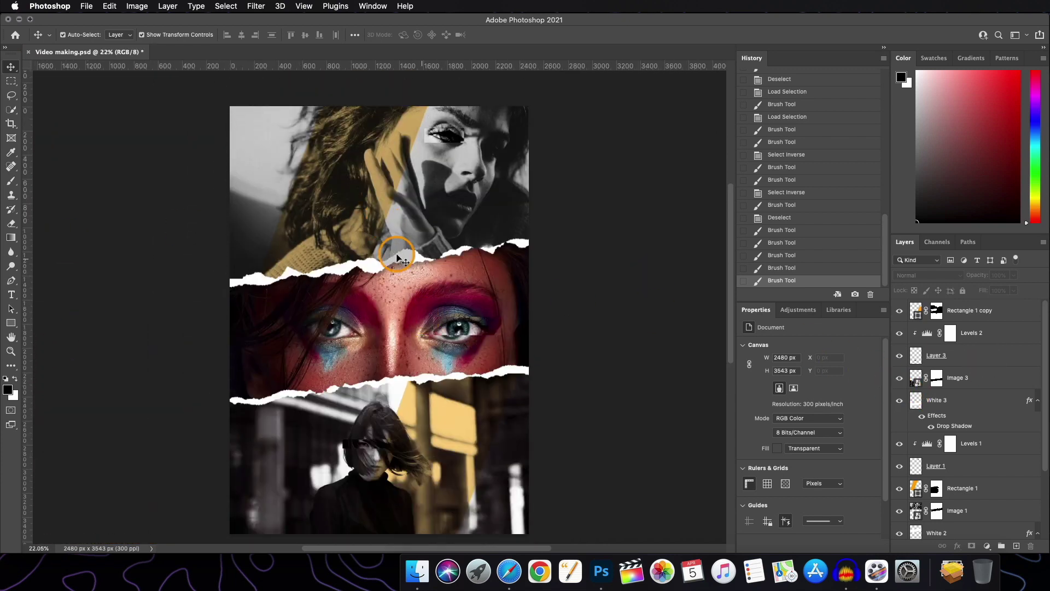
scroll(394, 256, "down", 2)
scroll(393, 256, "up", 5)
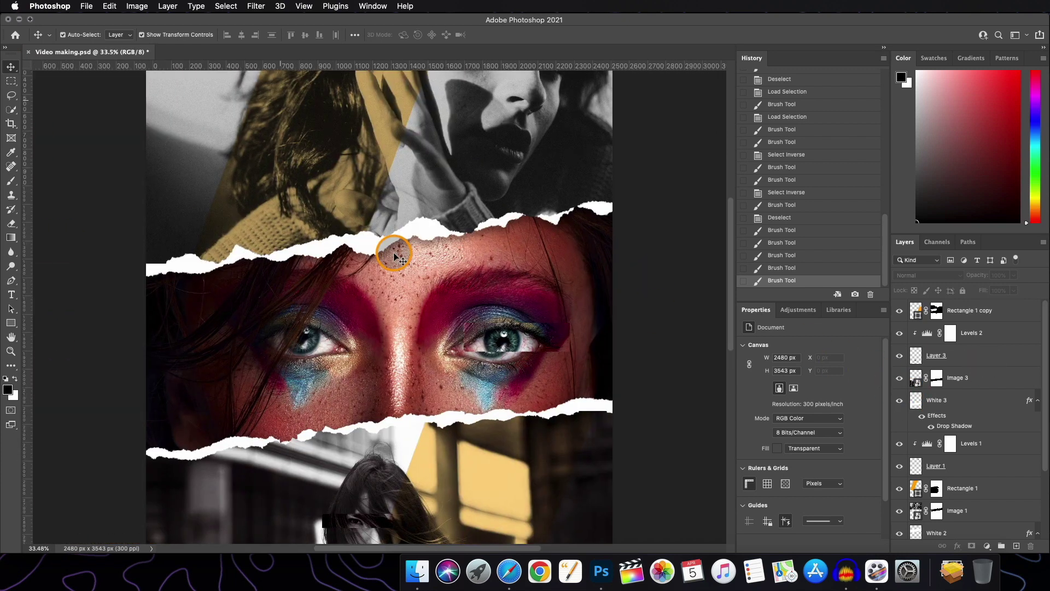
scroll(394, 256, "down", 5)
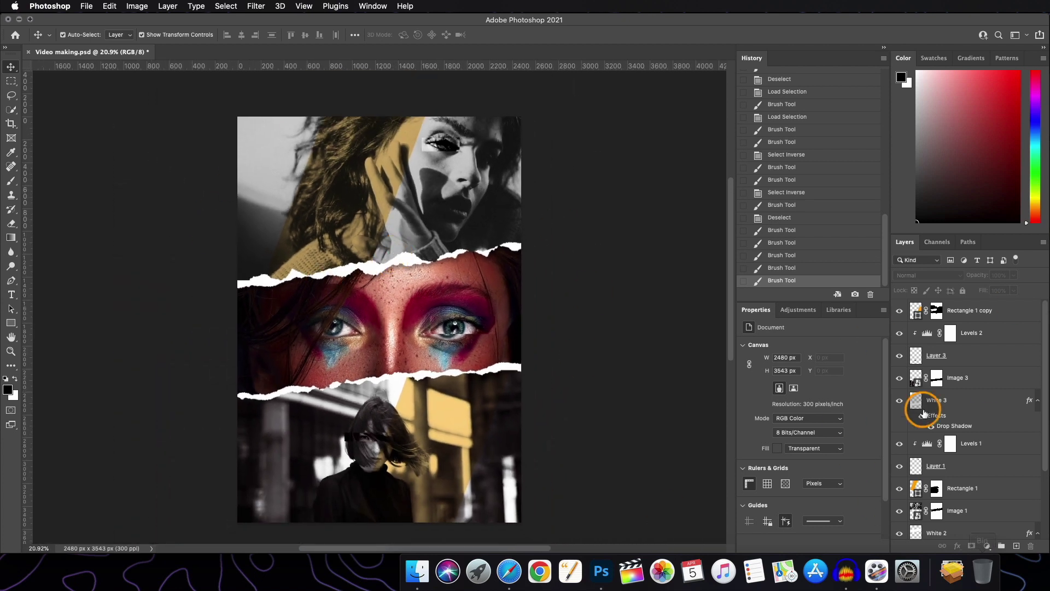
Group all layers from Rectangle 1 copy down to Image 2 and name the group Image Final.
left_click(1011, 305)
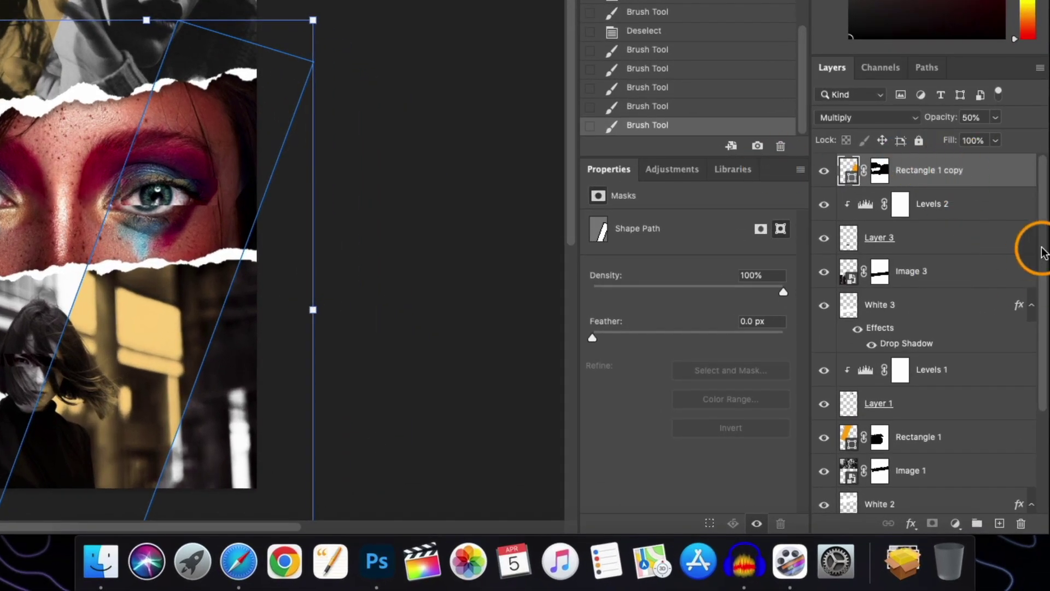
scroll(1028, 339, "down", 5)
left_click(924, 495, "shift")
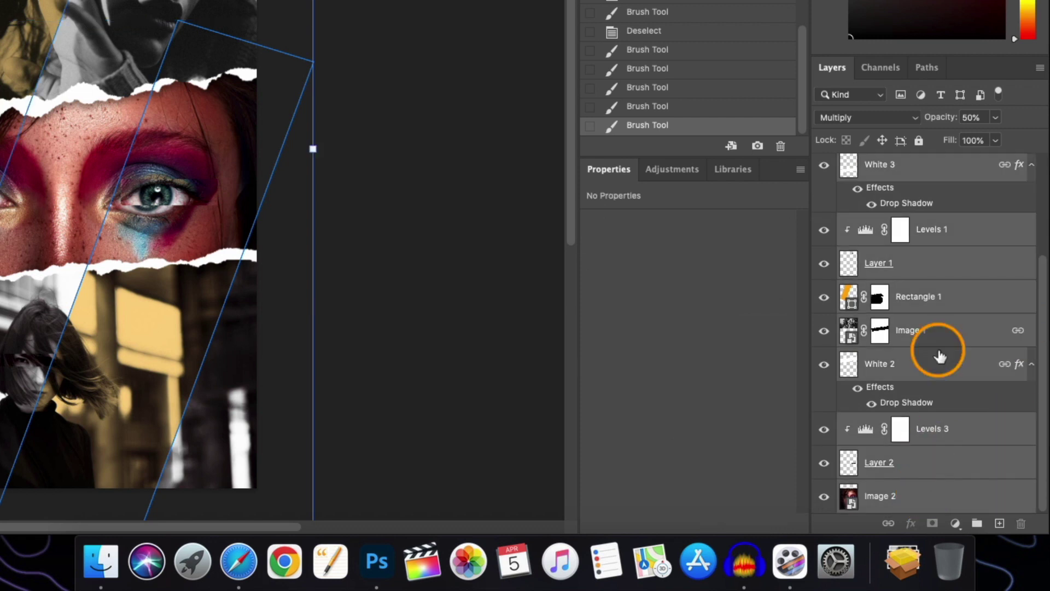
scroll(939, 355, "up", 5)
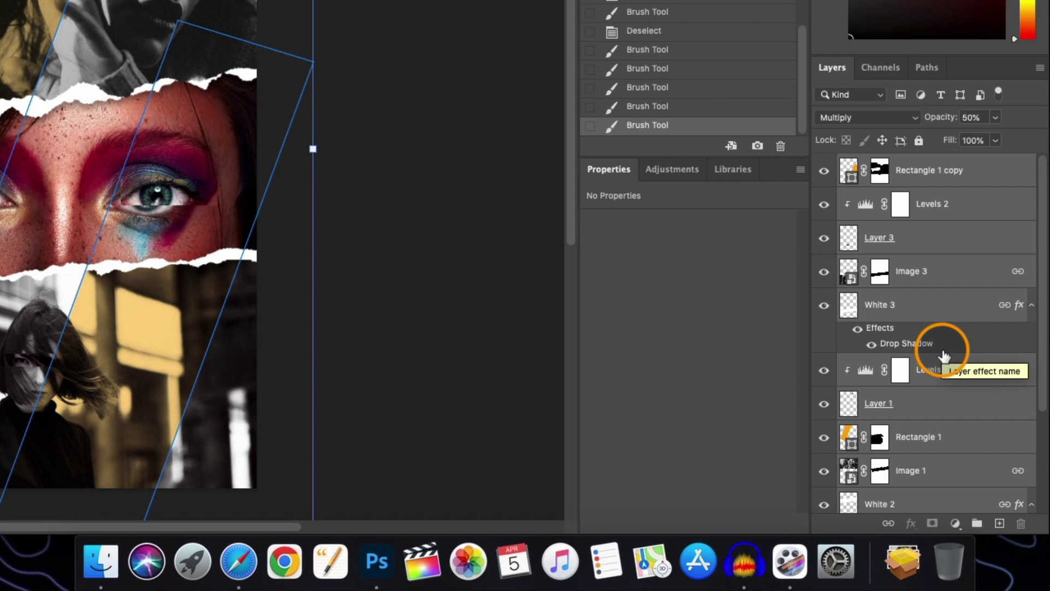
key("super+g")
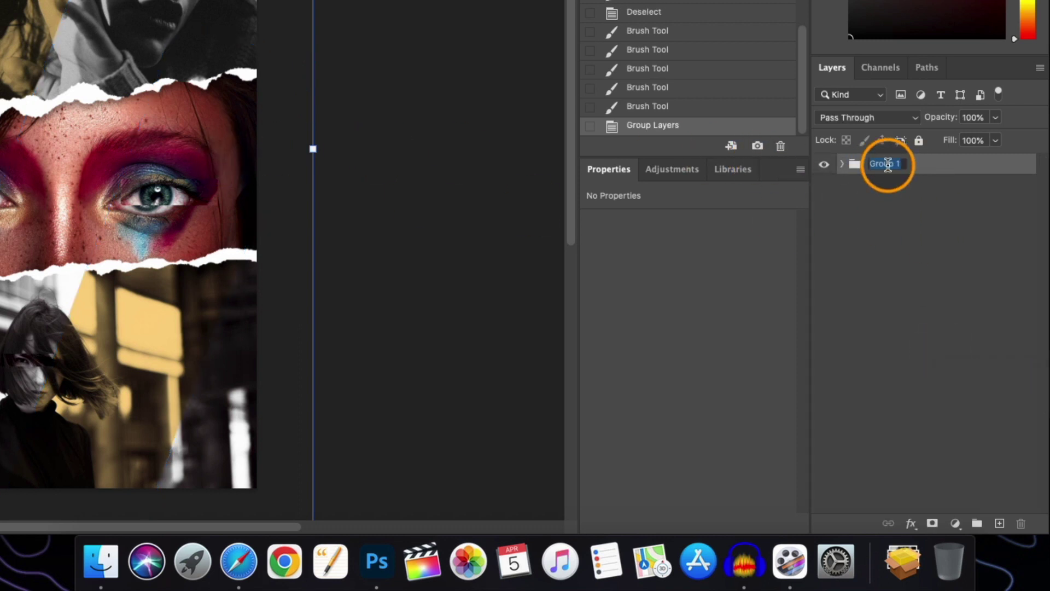
key("BackSpace")
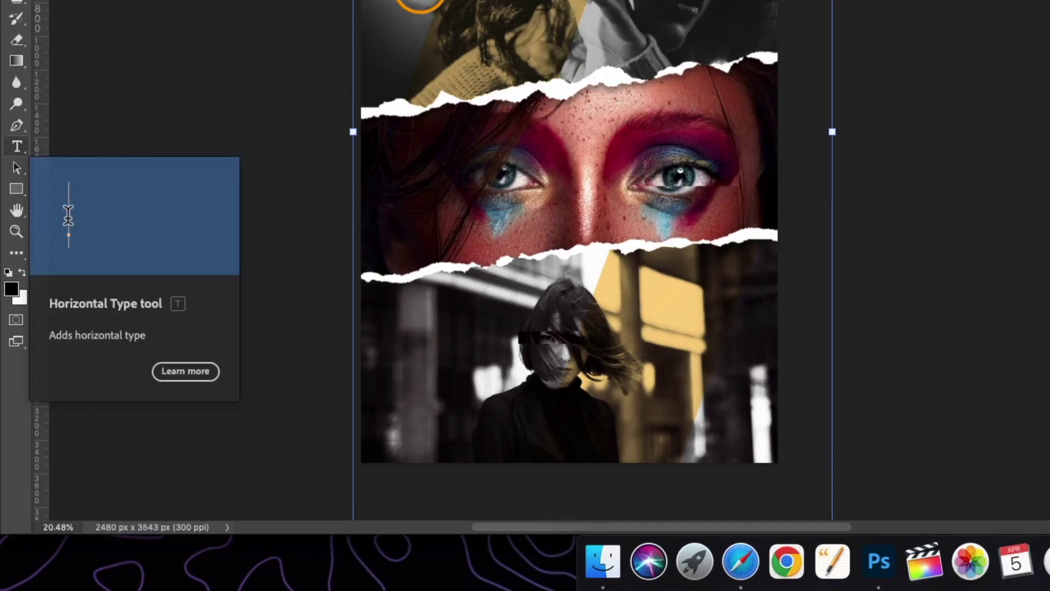
Add a horizontal type layer reading Fashion over the upper photo and commit the text.
left_click(17, 146)
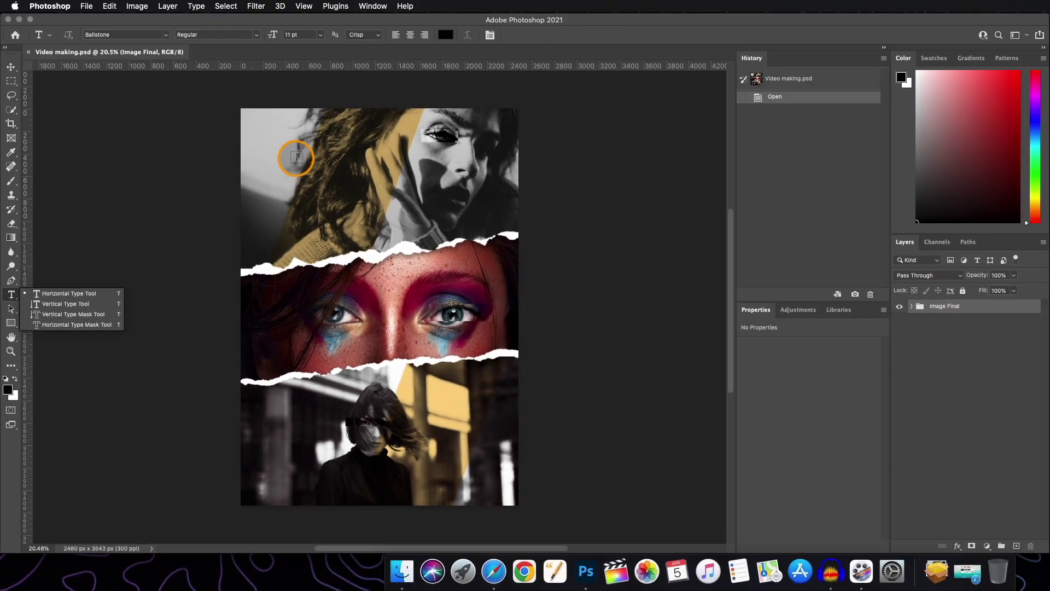
left_click(300, 157)
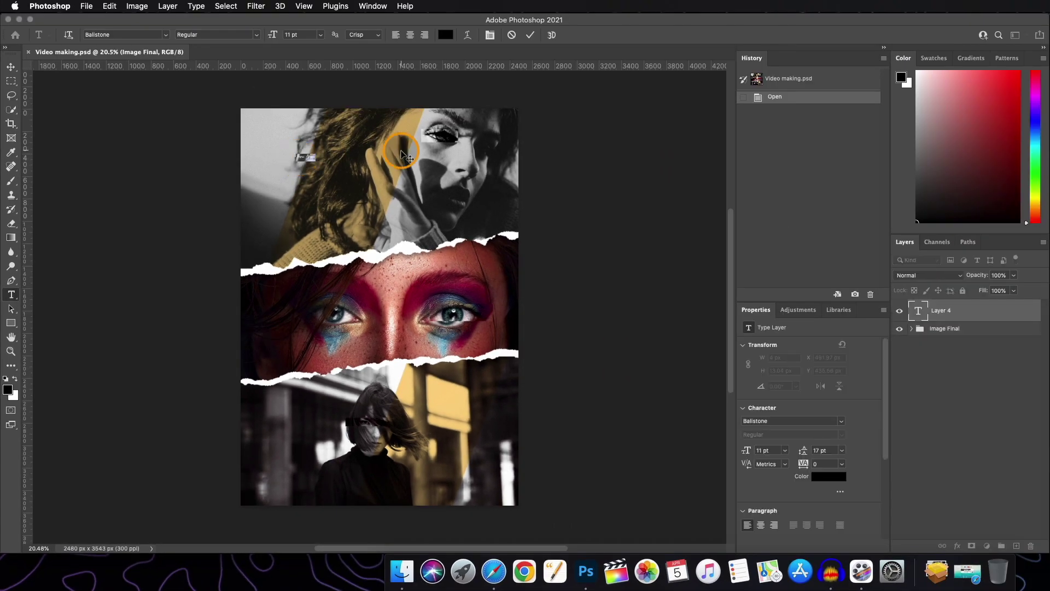
left_click(530, 34)
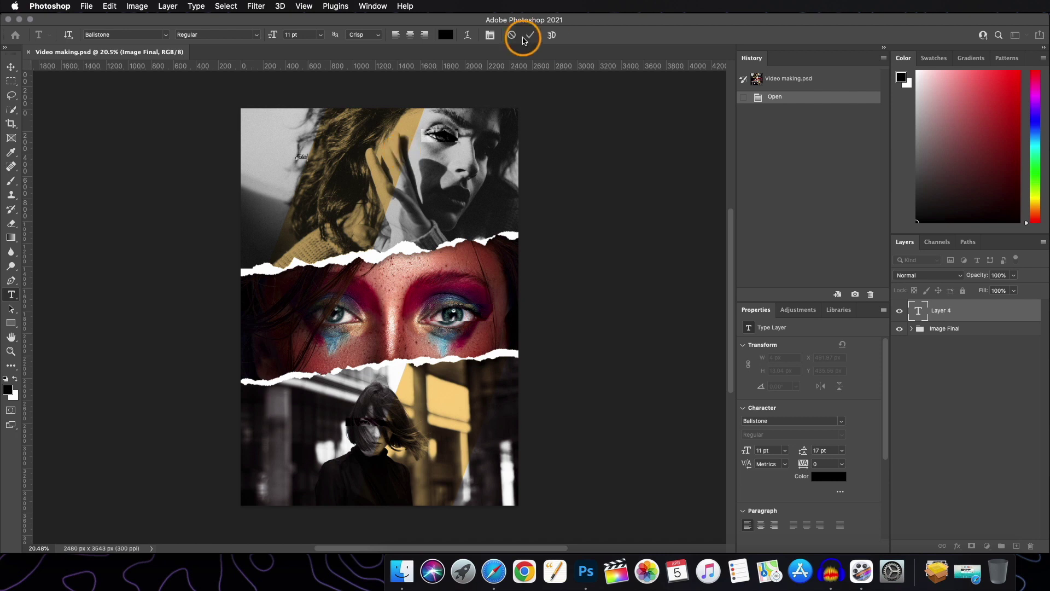
left_click(11, 66)
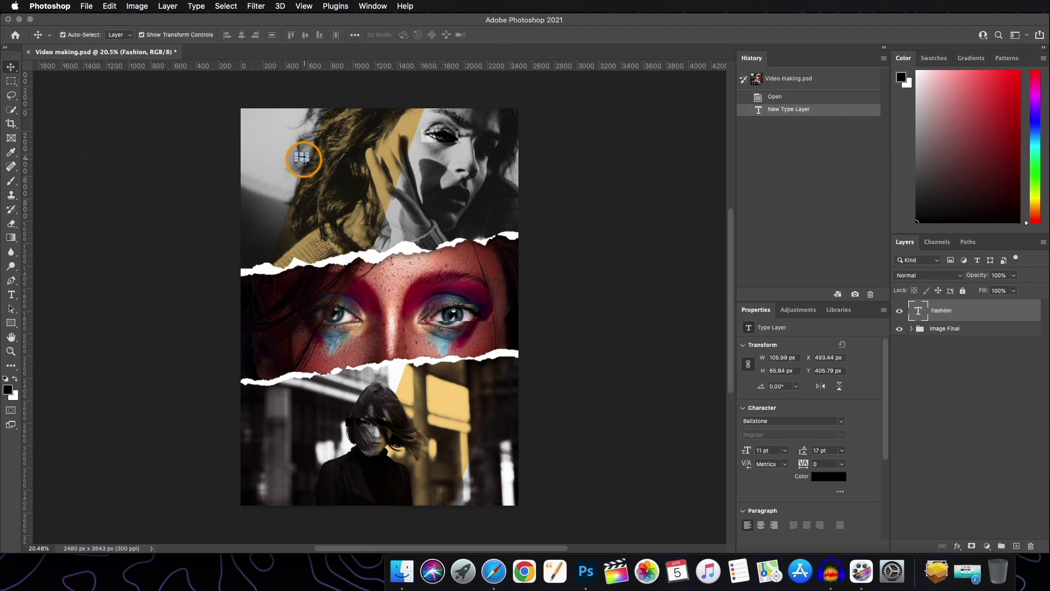
Enlarge the Fashion text to about 150 pt across the upper photo and set its color to white.
key("ctrl+t")
left_click_drag(306, 162, 457, 208)
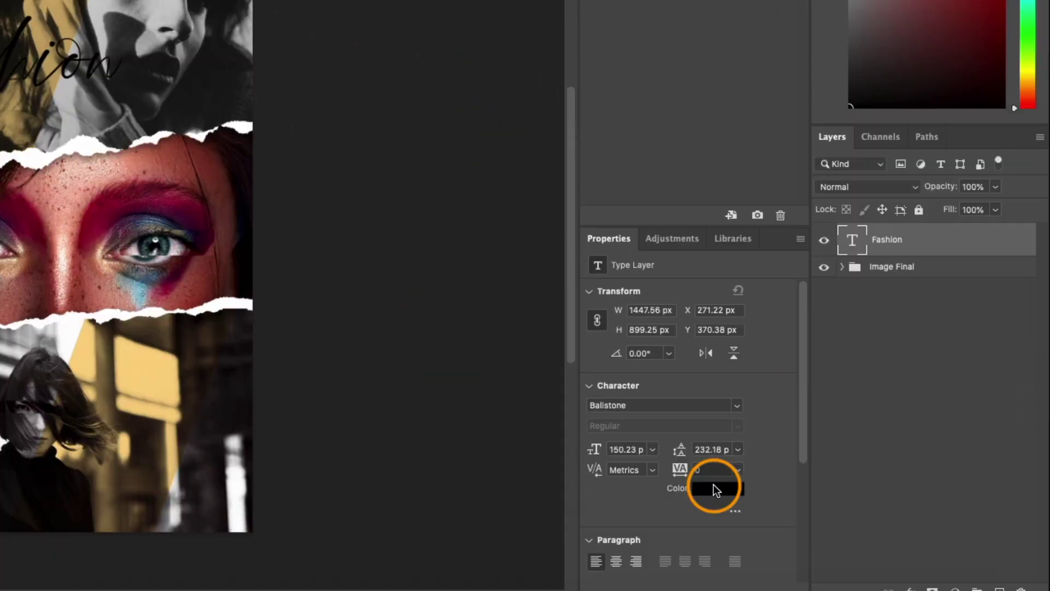
left_click(718, 419)
left_click(899, 226)
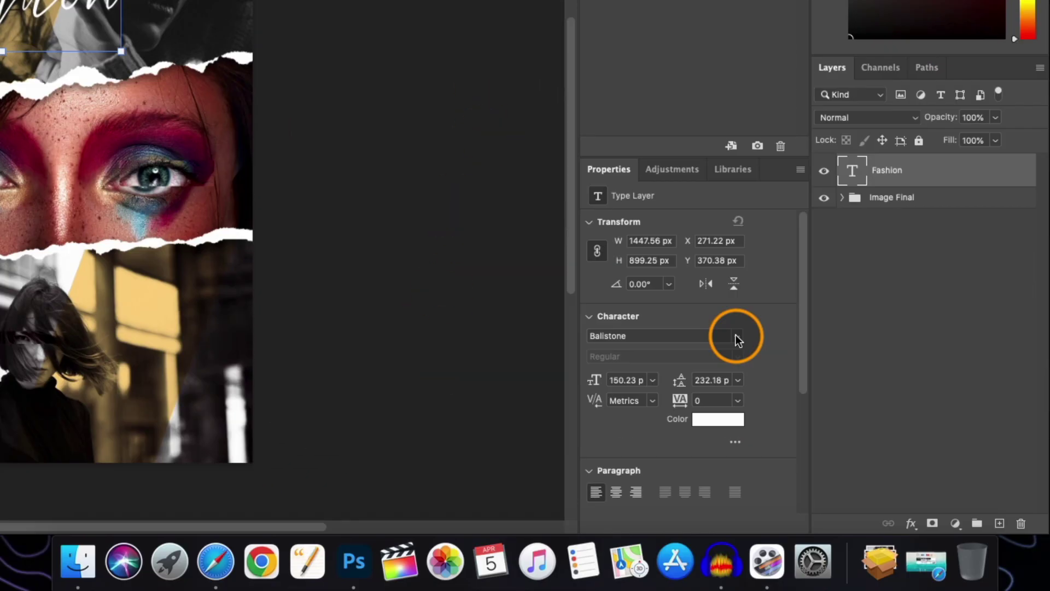
Change the Fashion text's font to Montserrat and reposition it across the width of the upper photo.
left_click(735, 336)
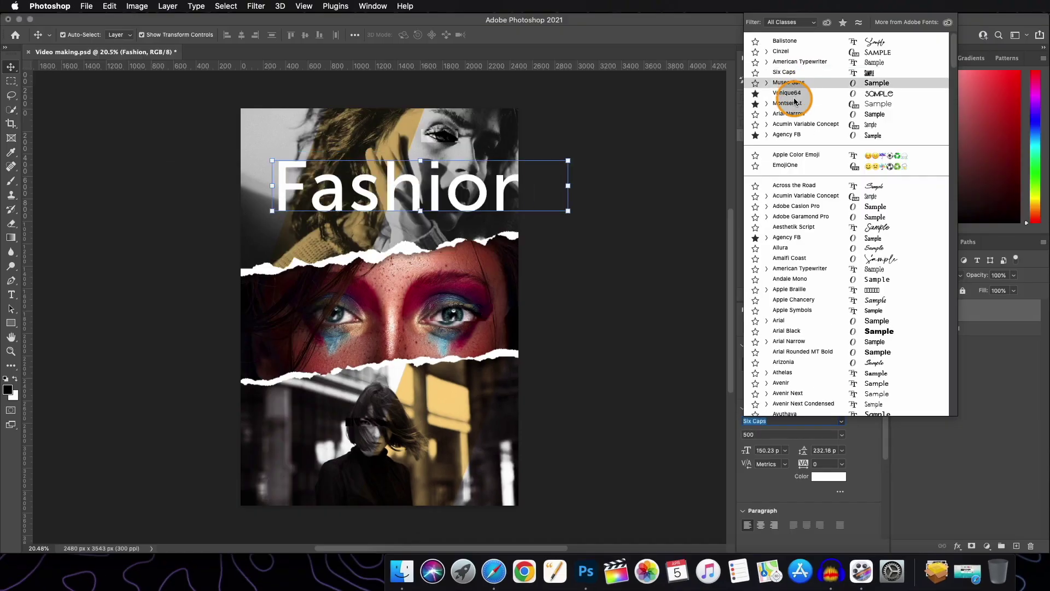
left_click(794, 104)
left_click_drag(447, 187, 420, 198)
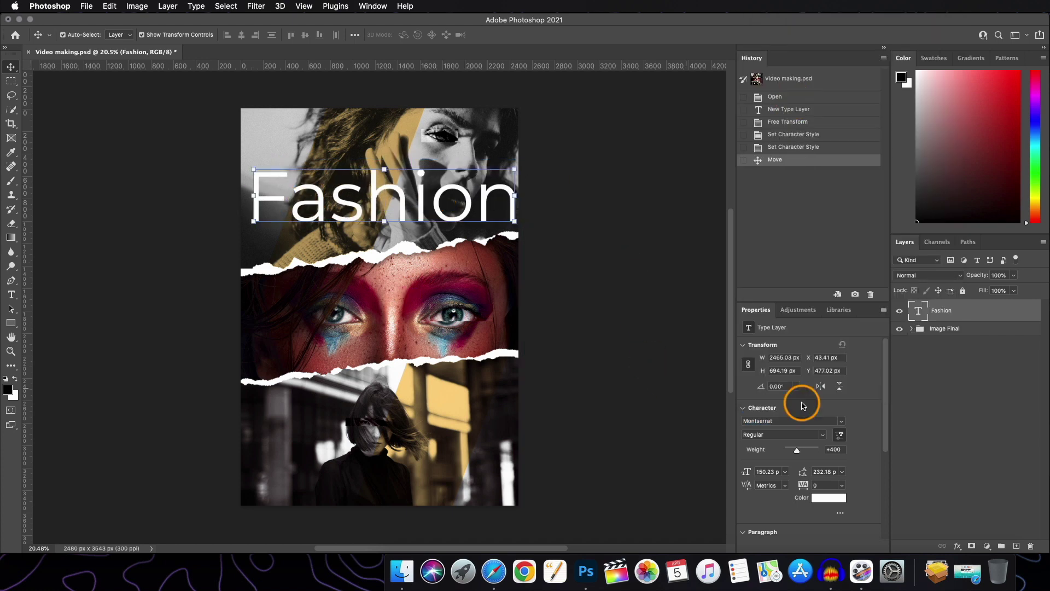
Format the Fashion text as All Caps in the Bold style and shift it slightly down and towards the poster's left edge.
scroll(808, 456, "down", 1)
scroll(810, 456, "down", 5)
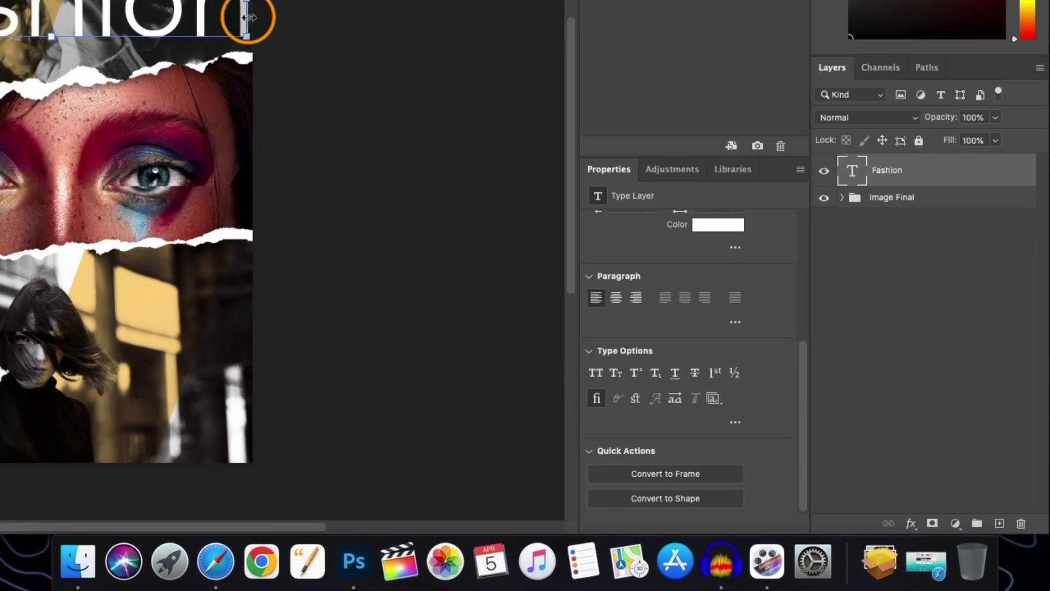
left_click(595, 373)
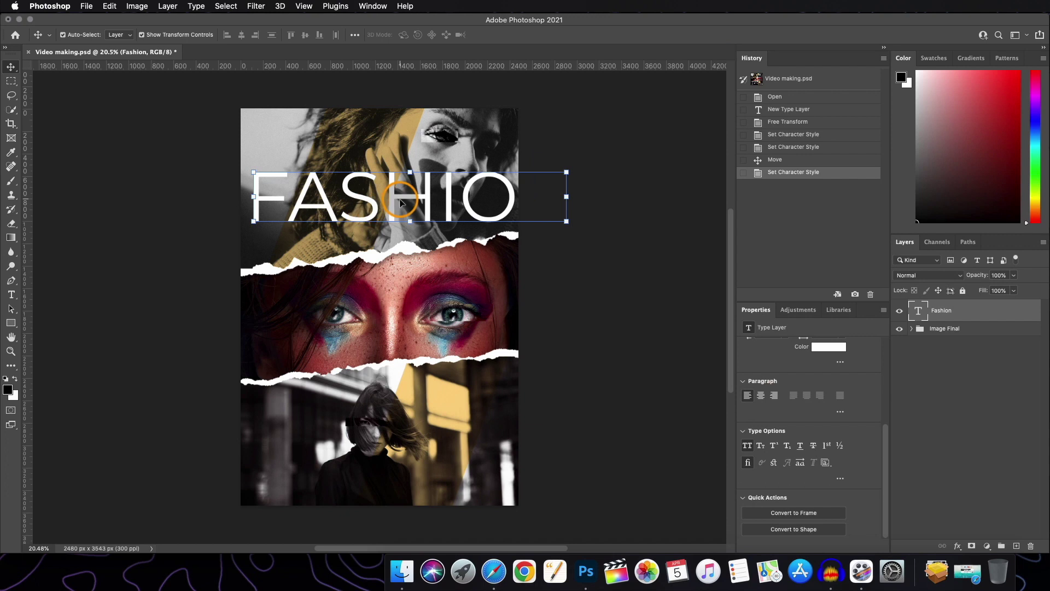
left_click_drag(400, 203, 393, 208)
left_click(821, 433)
left_click(497, 141)
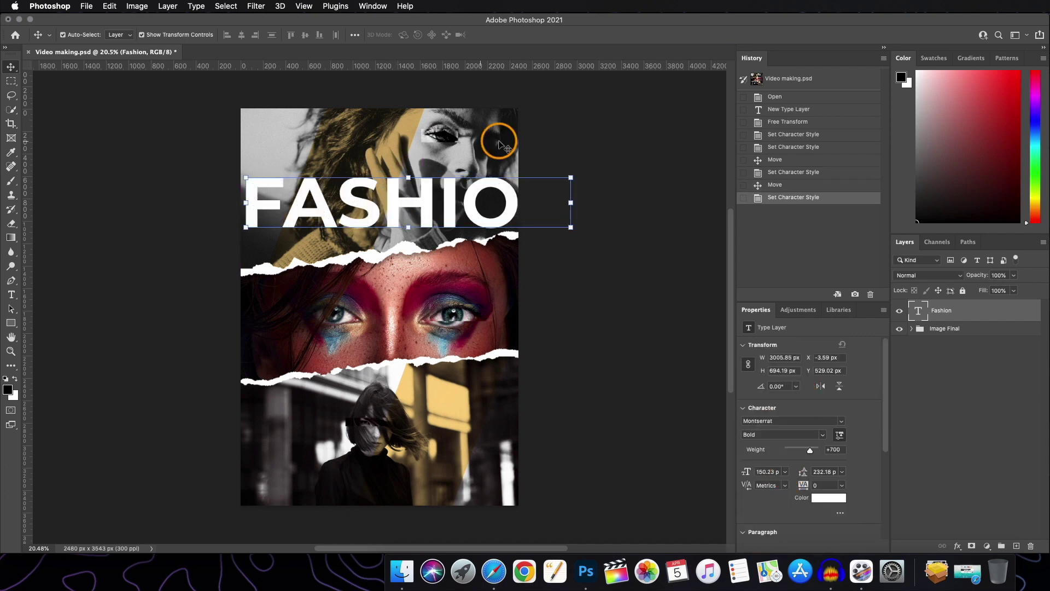
Tighten the Fashion text's tracking to -60, scale the text to about 85% and fit it within the poster's width.
left_click(809, 488)
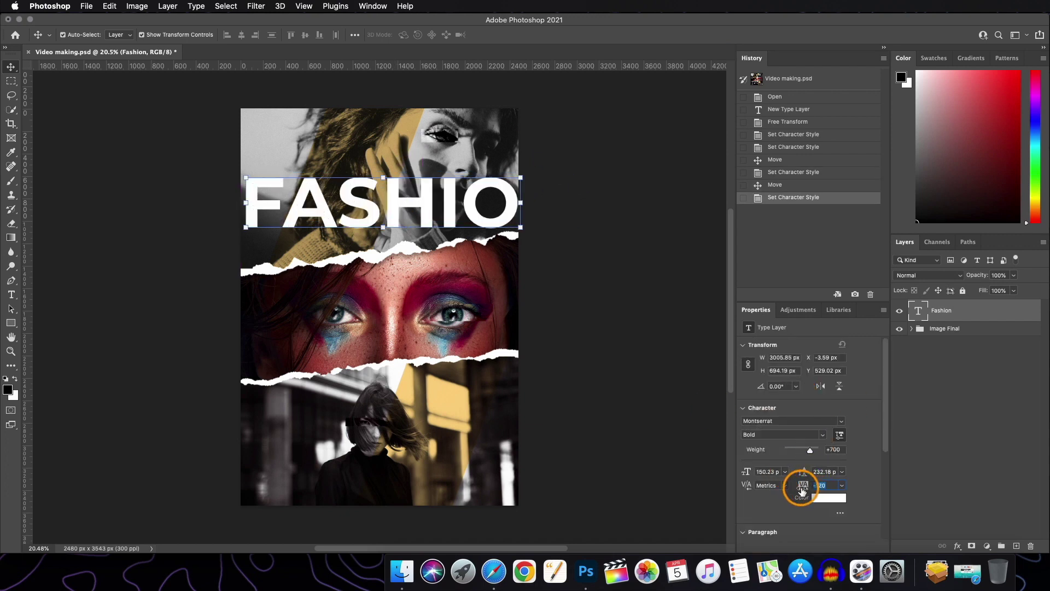
left_click_drag(802, 491, 802, 488)
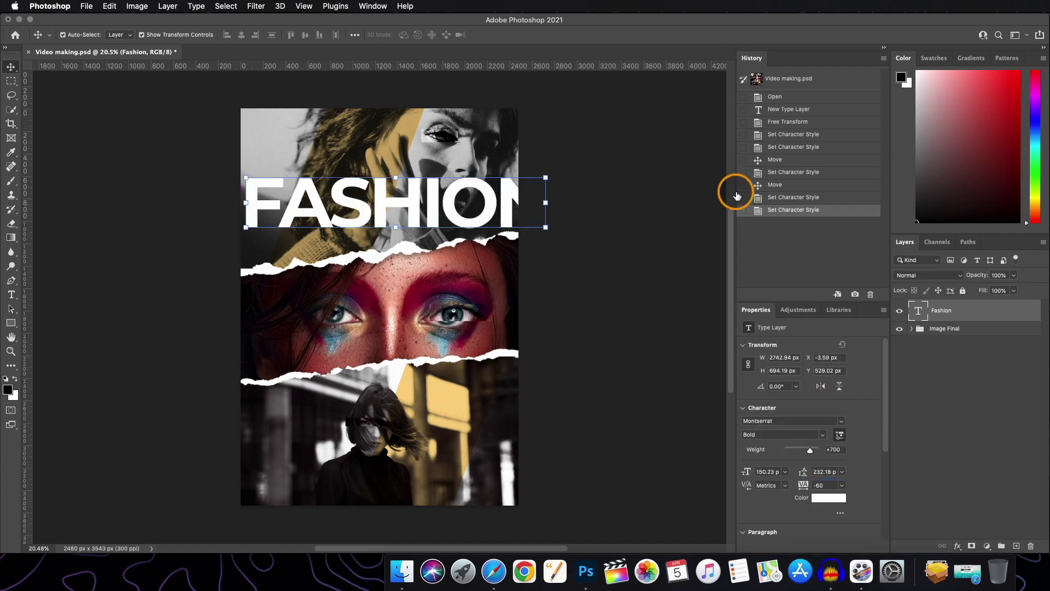
key("ctrl+t")
left_click_drag(545, 181, 458, 188)
left_click_drag(373, 220, 405, 208)
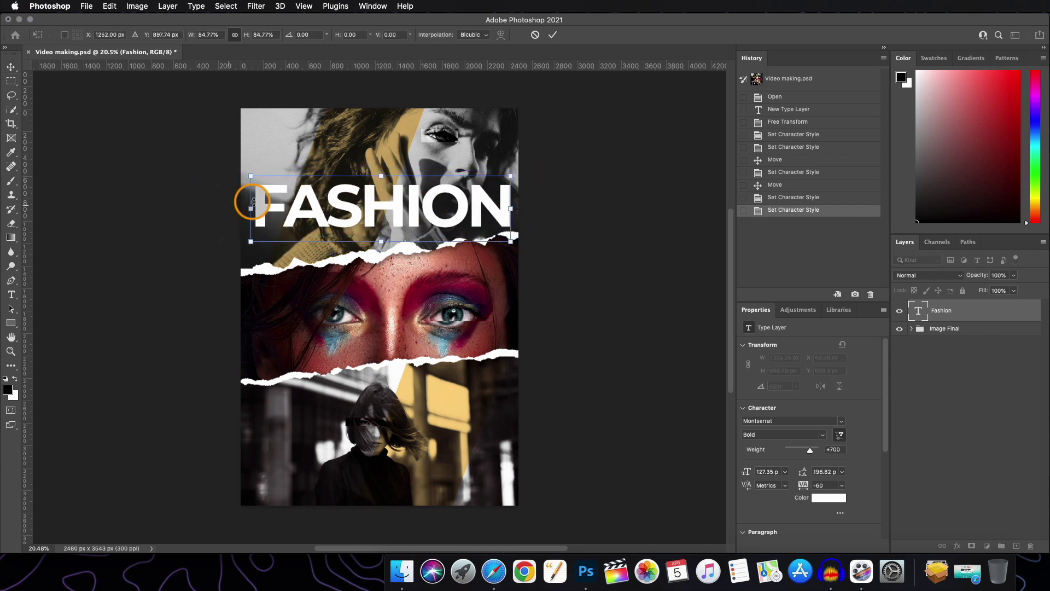
key("Return")
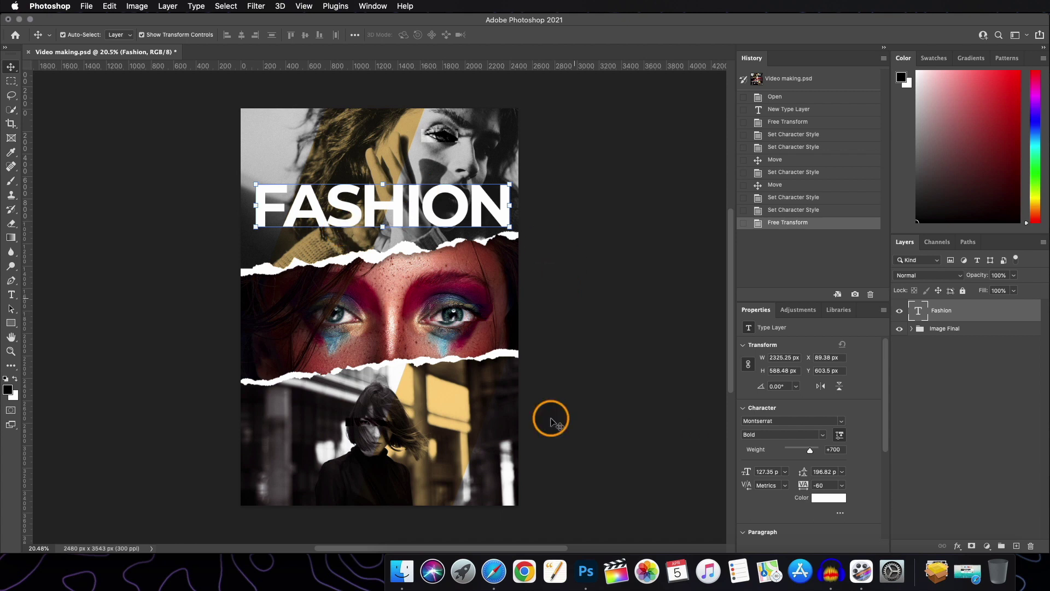
left_click(823, 435)
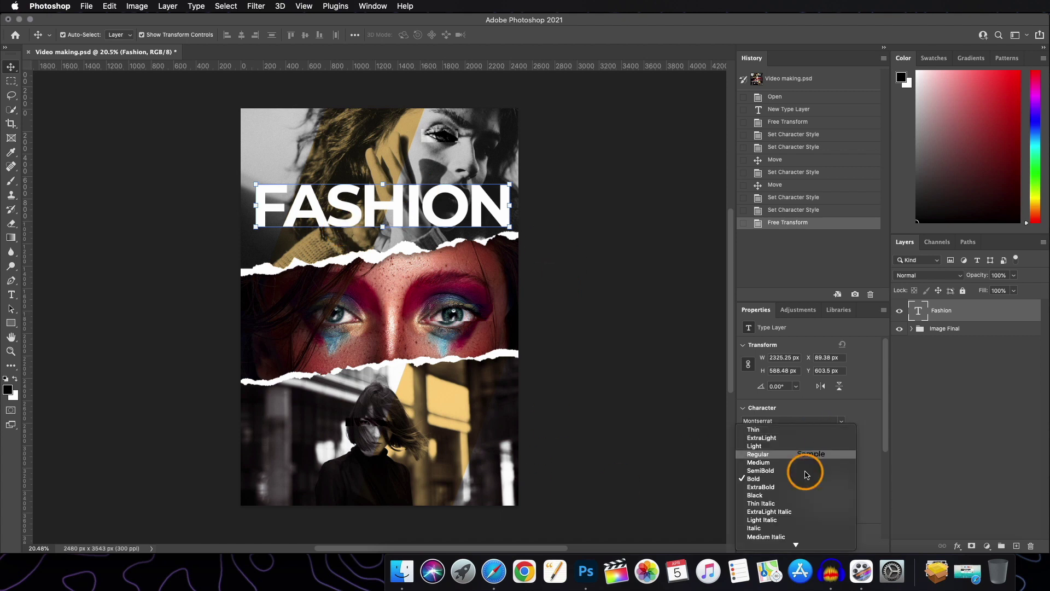
left_click(834, 401)
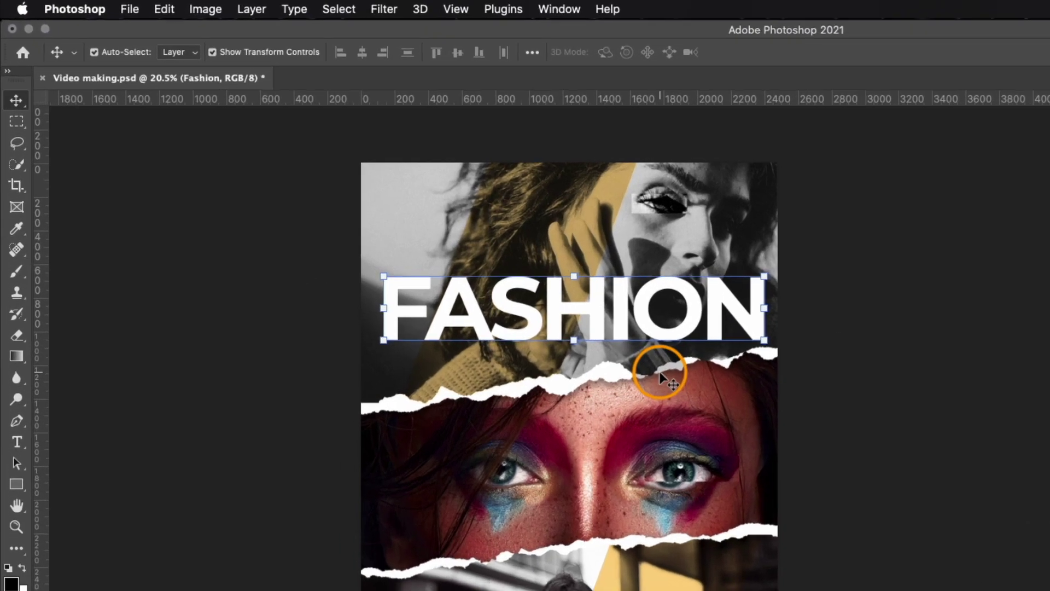
Skew the Fashion text about -34° horizontally, tilt it about -9.5° to follow the tear, and place it just above the upper torn edge.
key("super")
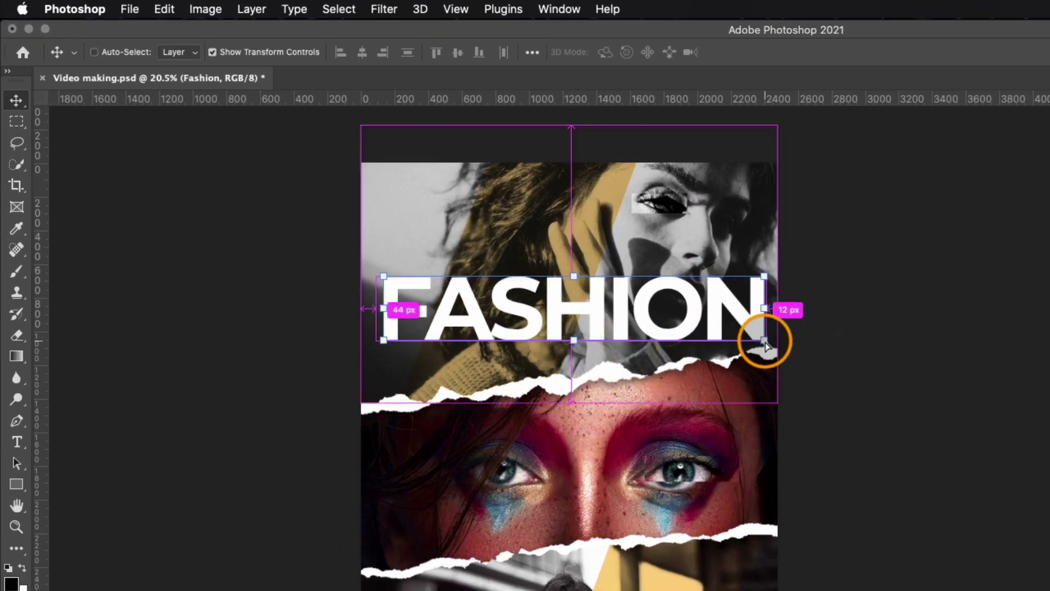
left_click(574, 342)
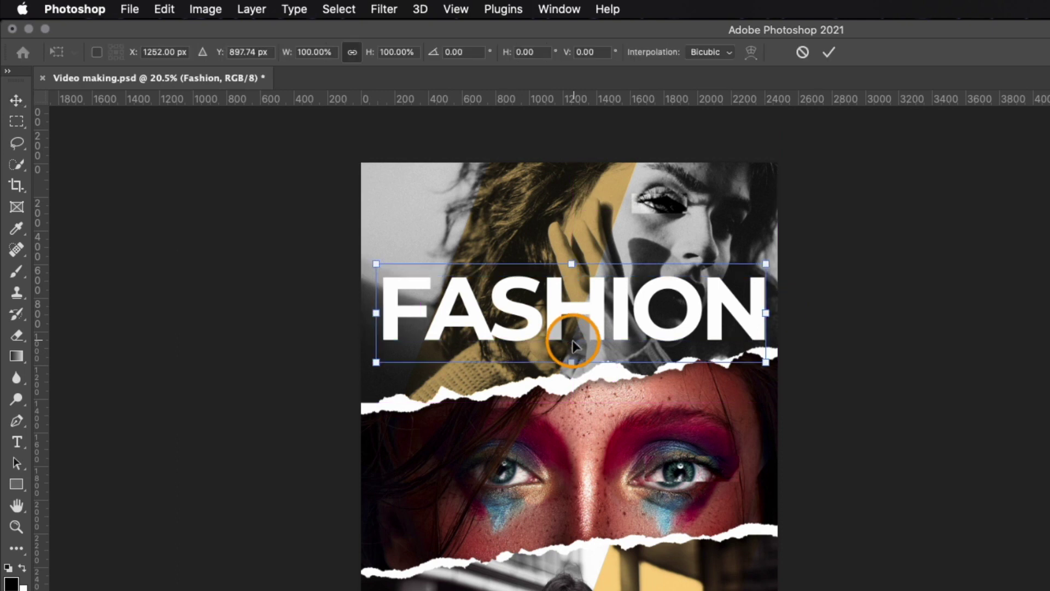
left_click_drag(568, 370, 535, 371)
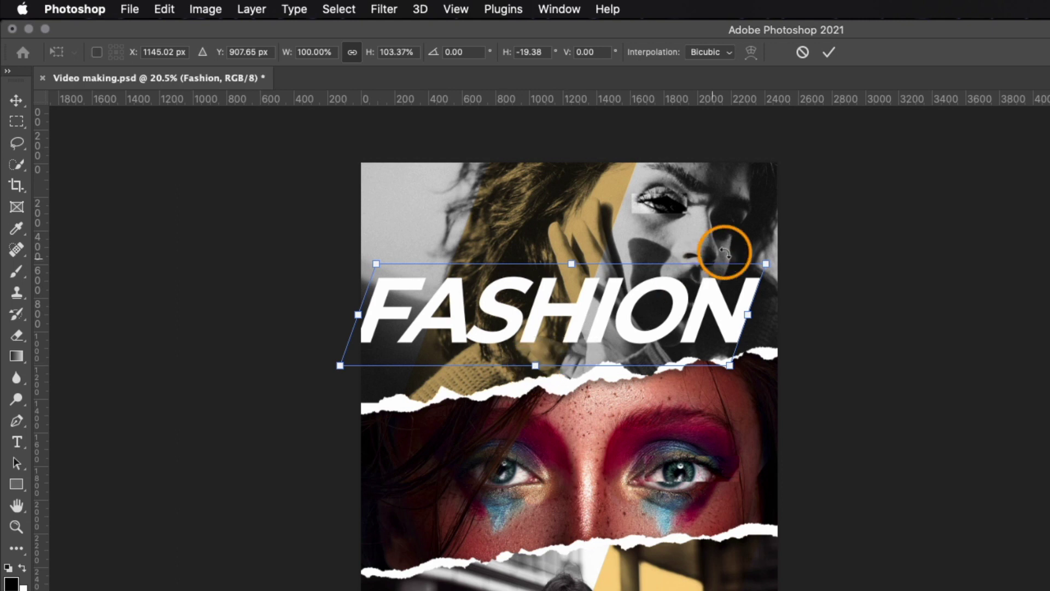
left_click_drag(766, 265, 749, 208)
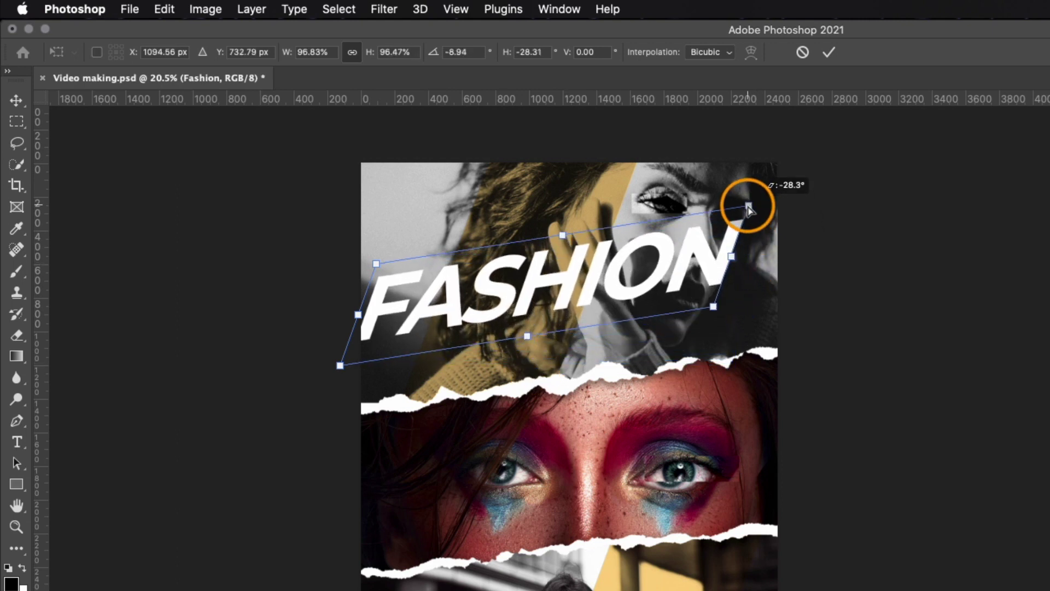
left_click_drag(527, 335, 513, 342)
left_click_drag(752, 208, 751, 205)
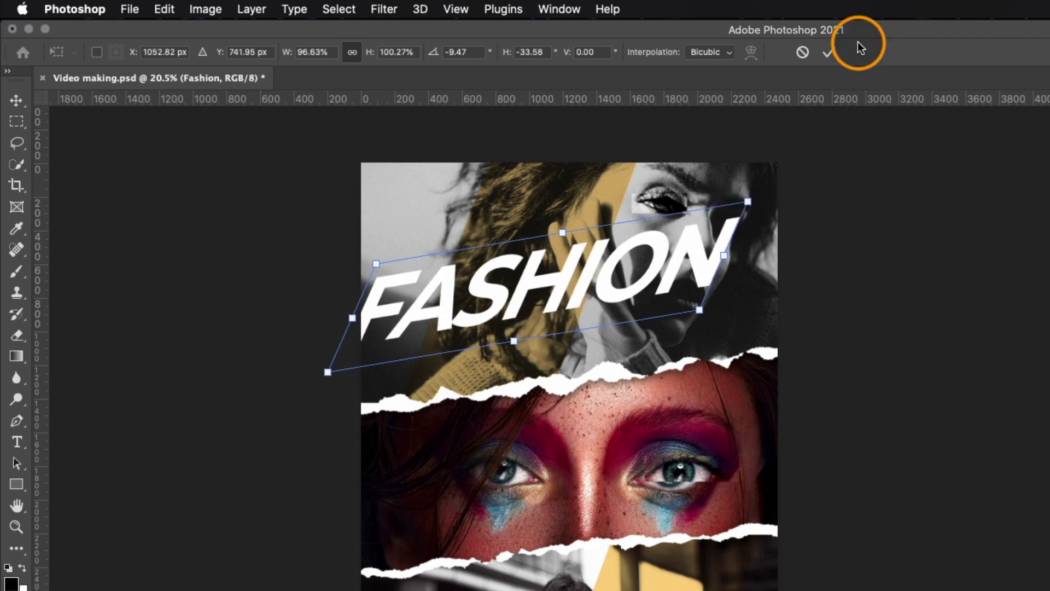
left_click(830, 51)
left_click_drag(363, 175, 379, 213)
left_click(989, 310)
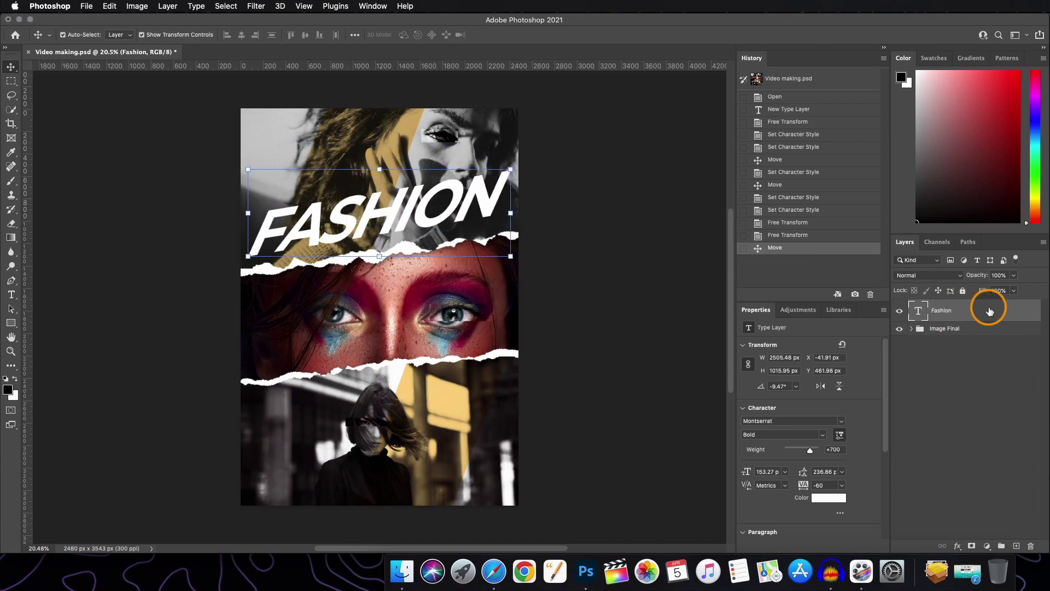
double_click(989, 310)
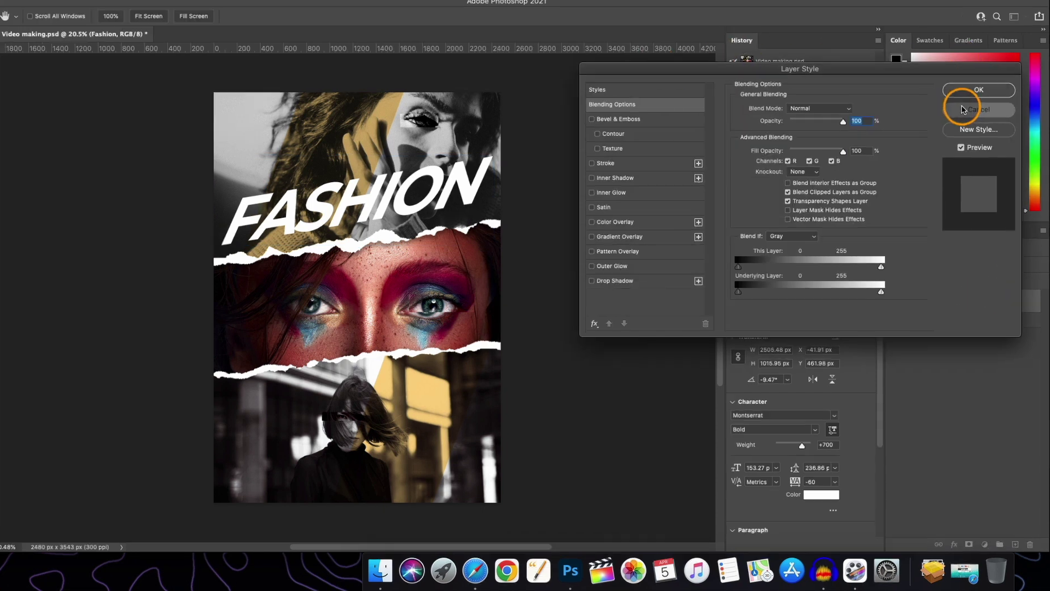
left_click(963, 109)
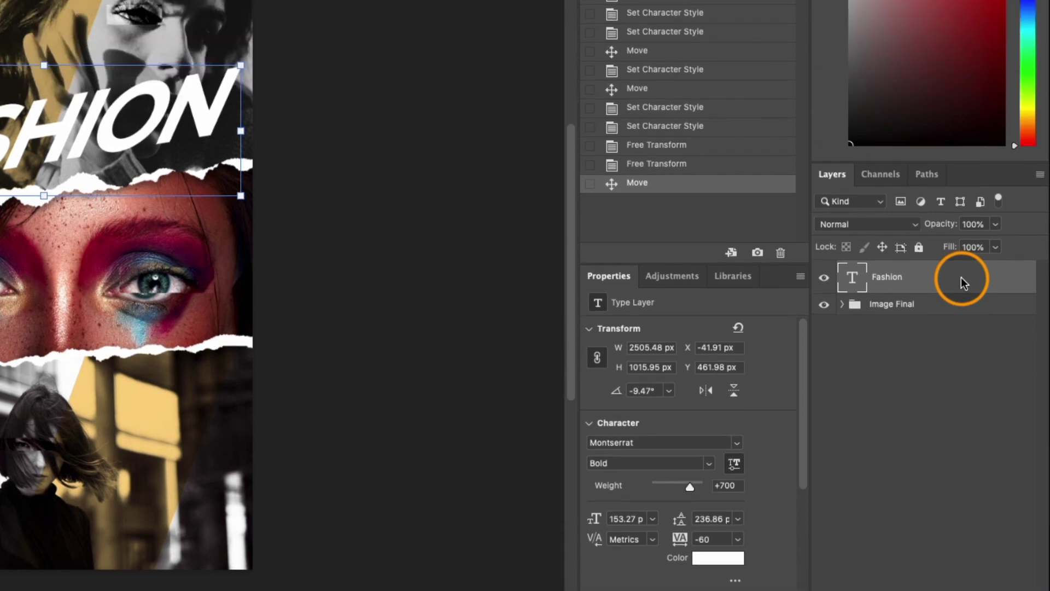
Add a Stroke layer style to the Fashion text with size 10 px and position Center.
double_click(964, 177)
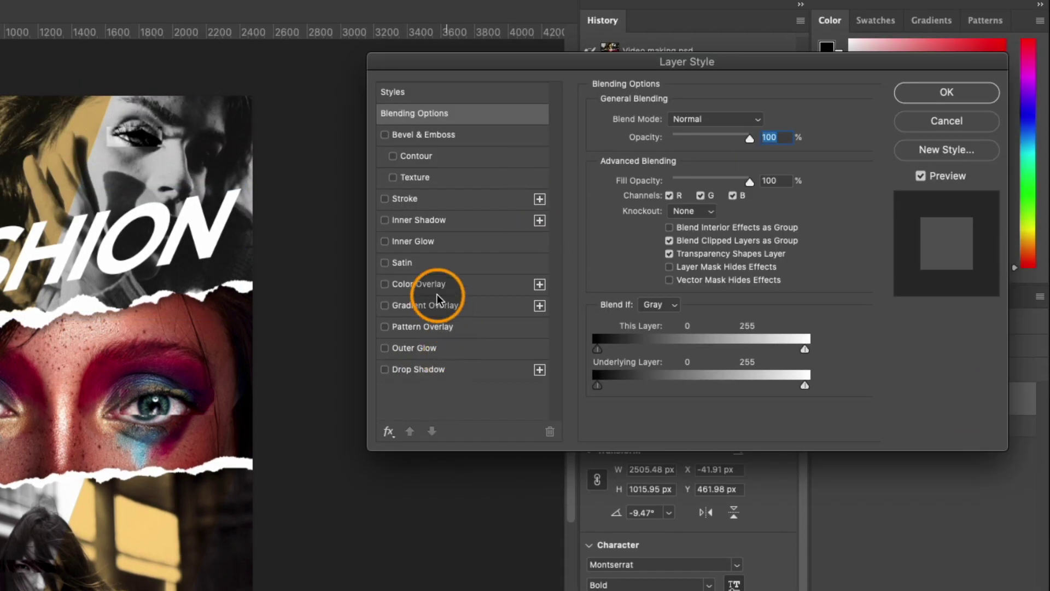
left_click(385, 198)
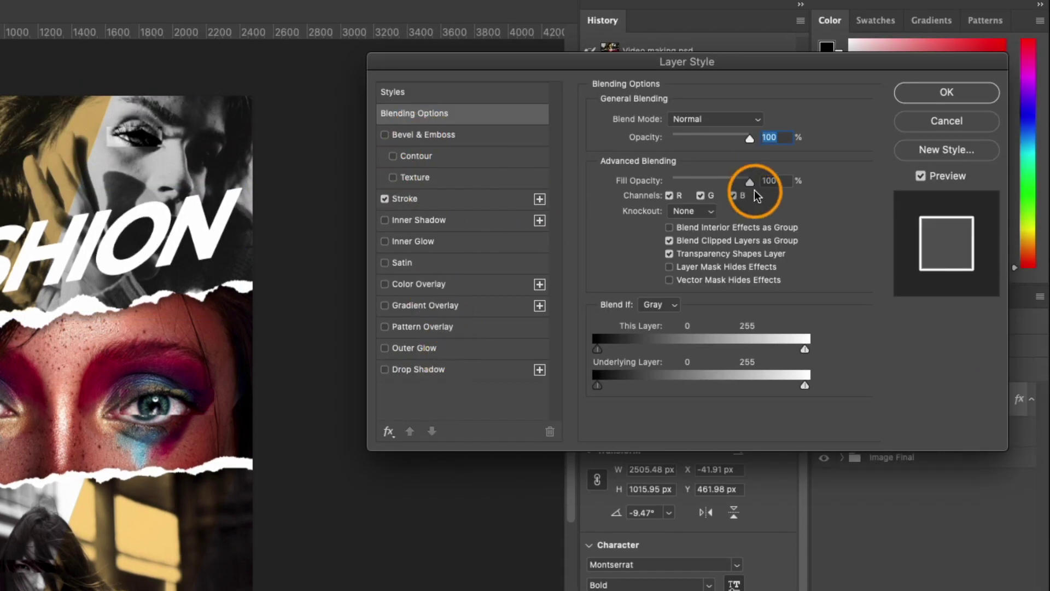
left_click(423, 200)
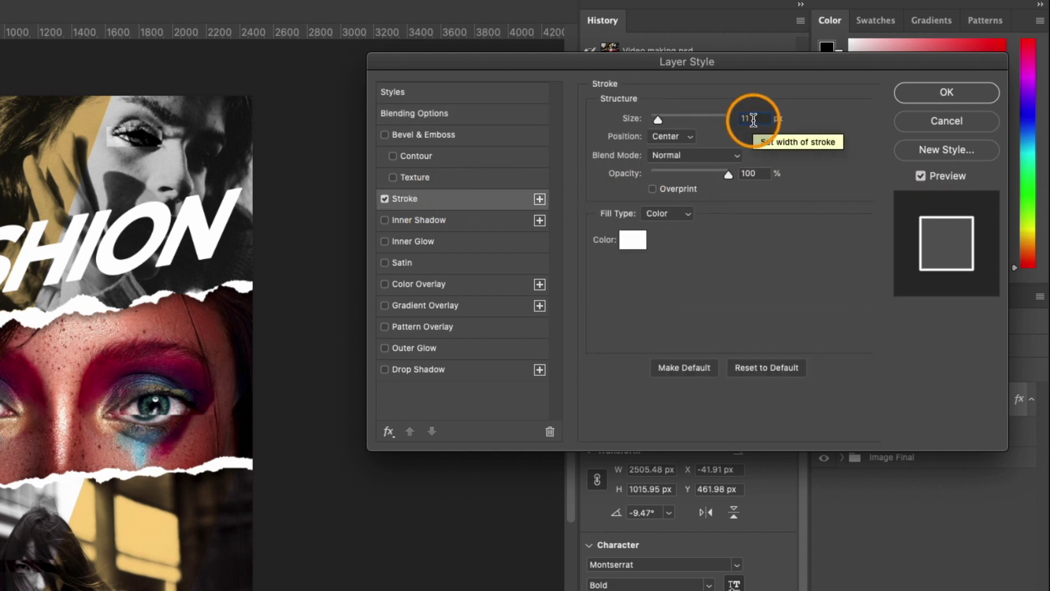
type("11")
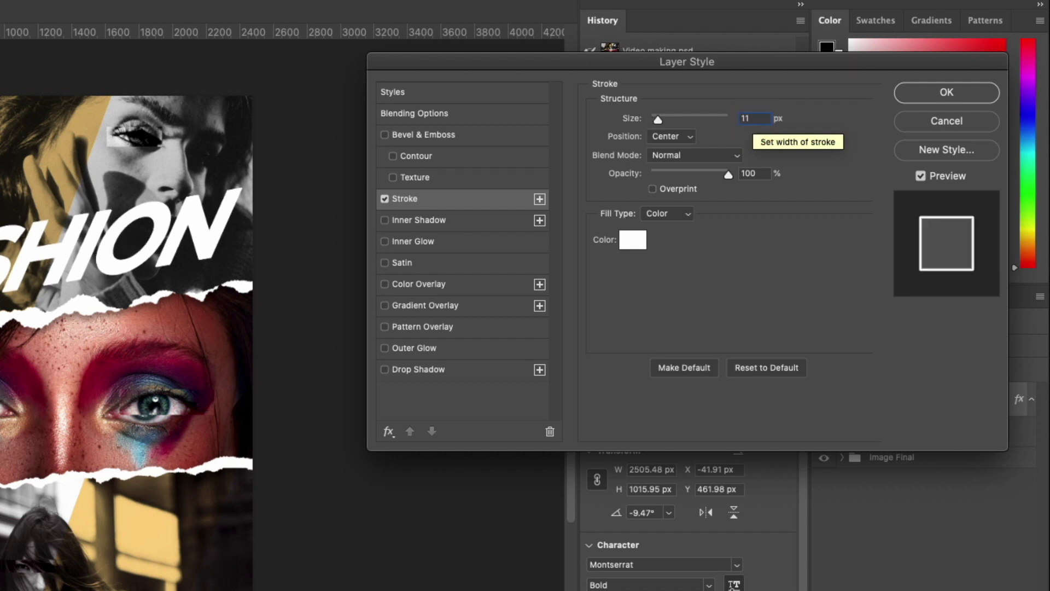
key("BackSpace")
type("0")
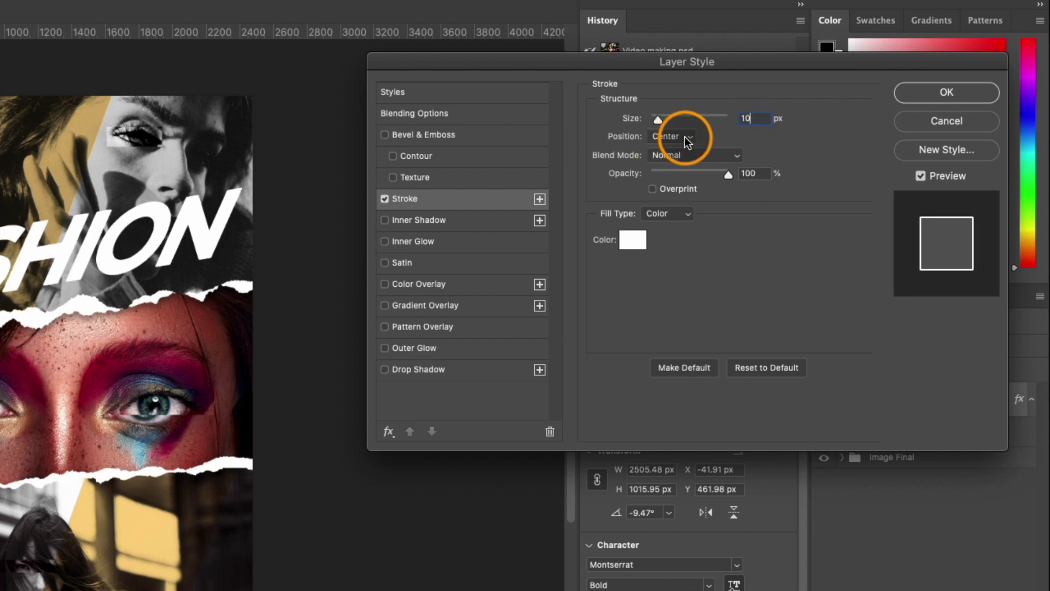
left_click(687, 136)
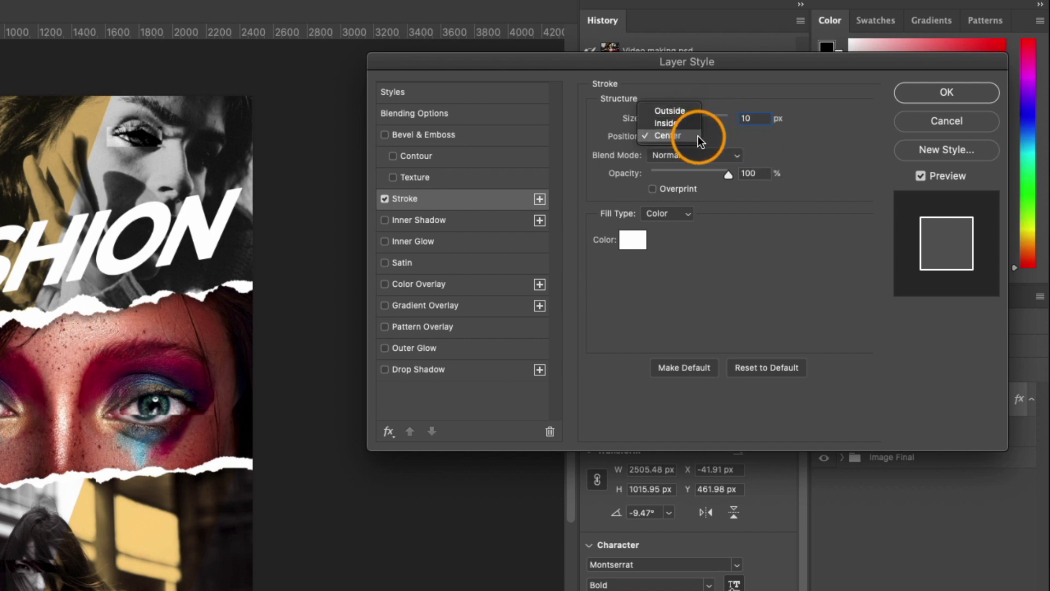
left_click(696, 136)
Set the Fashion layer's fill opacity to 0% and increase its stroke size to 18 px.
left_click(414, 113)
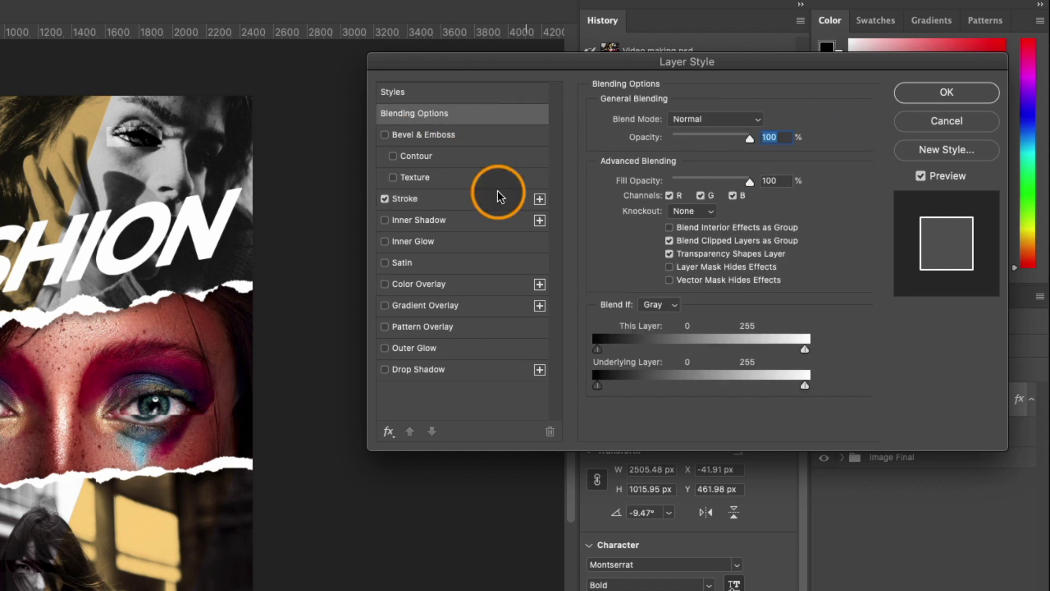
left_click_drag(752, 185, 641, 188)
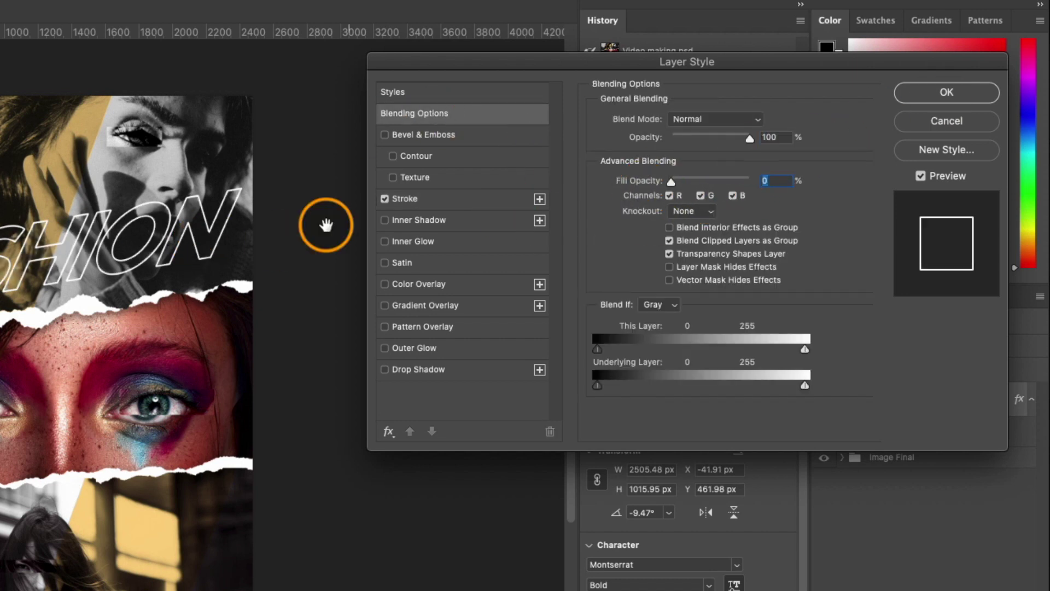
left_click(474, 201)
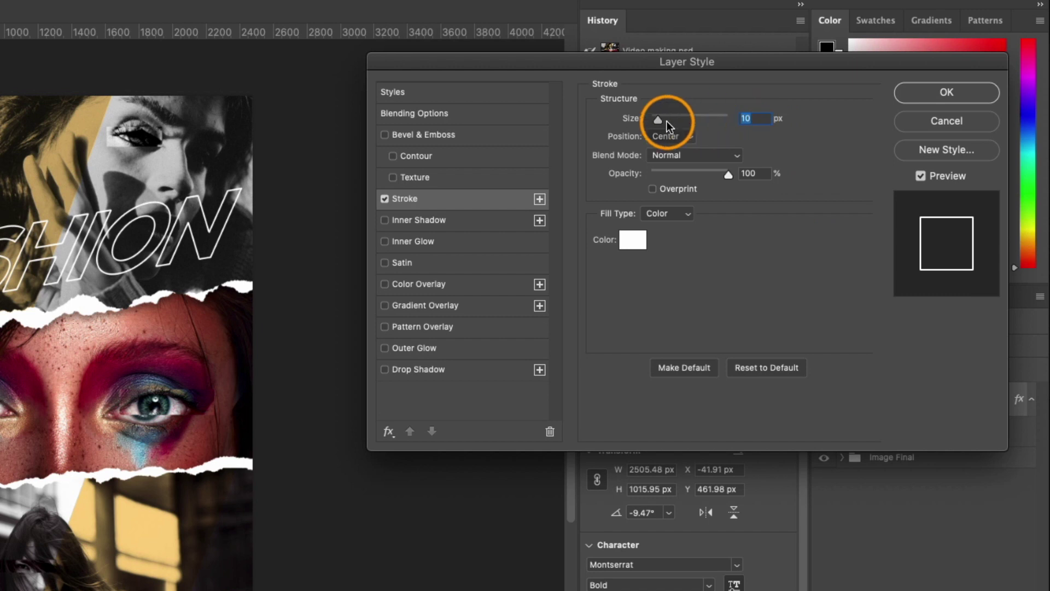
left_click_drag(657, 120, 661, 120)
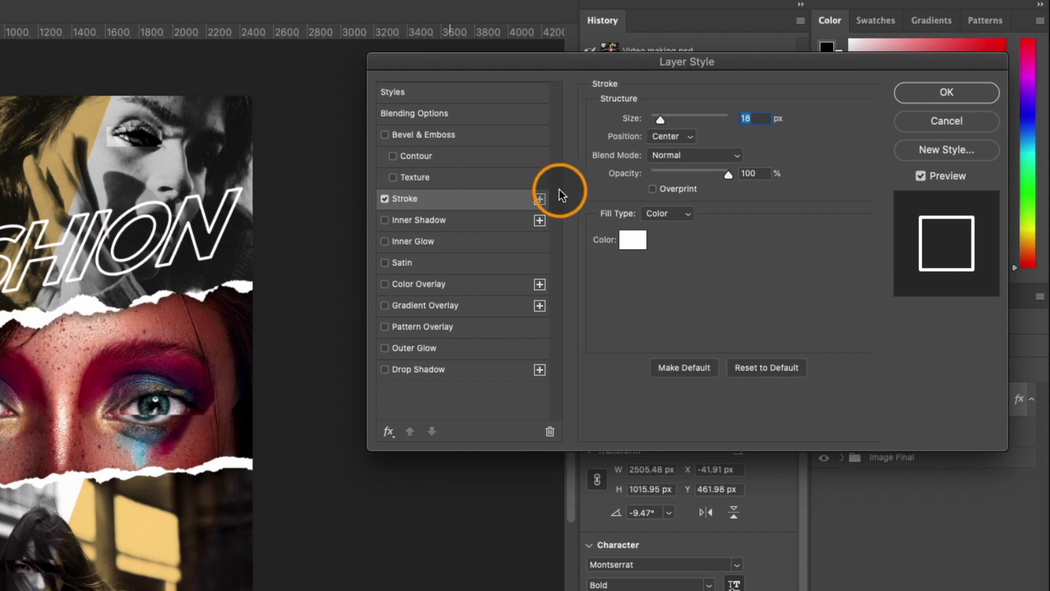
Apply the stroke settings and nudge the outlined Fashion text slightly down toward the upper torn edge.
left_click(937, 95)
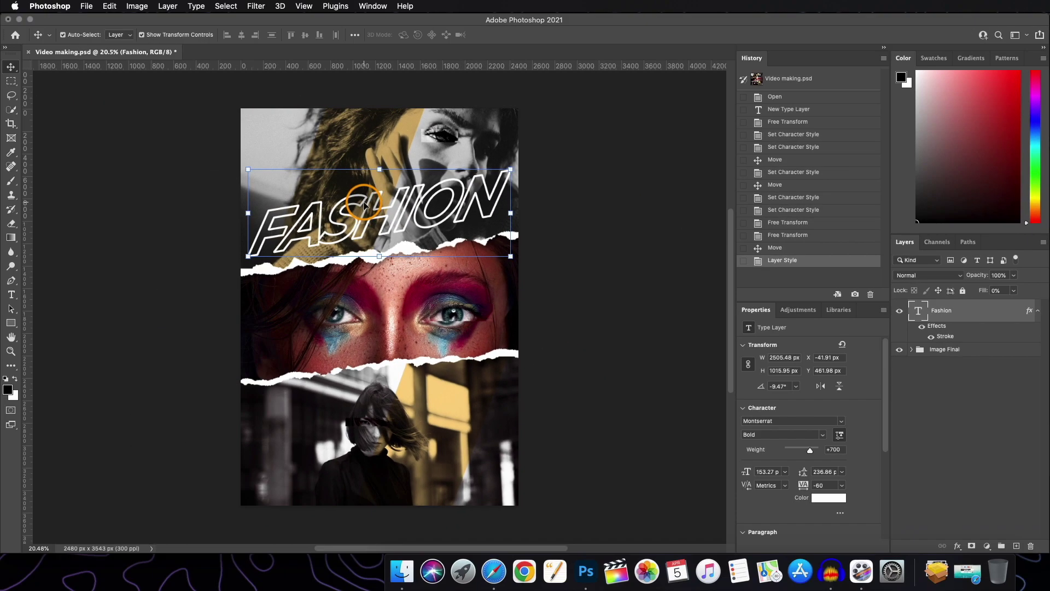
left_click_drag(366, 205, 367, 208)
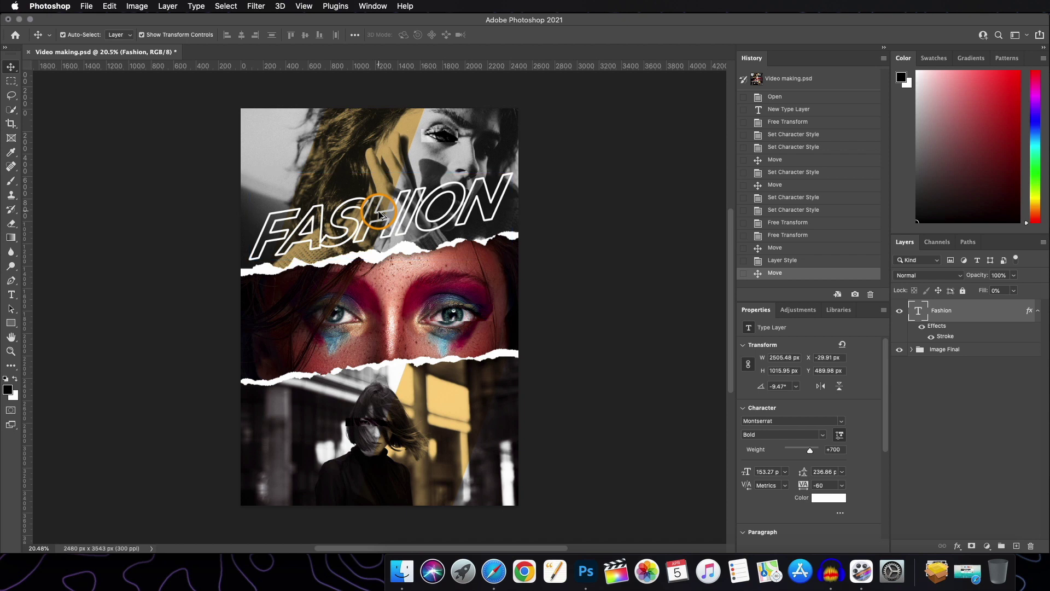
Duplicate the outlined Fashion text directly above itself and change the copy's wording to TREND.
left_click_drag(378, 211, 380, 161)
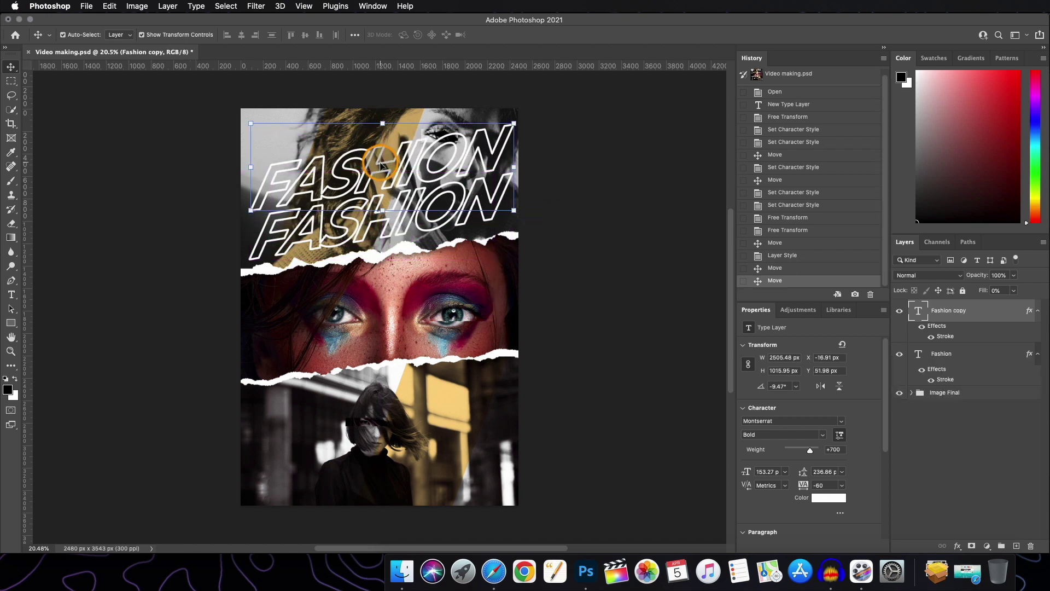
double_click(380, 162)
type("TREND")
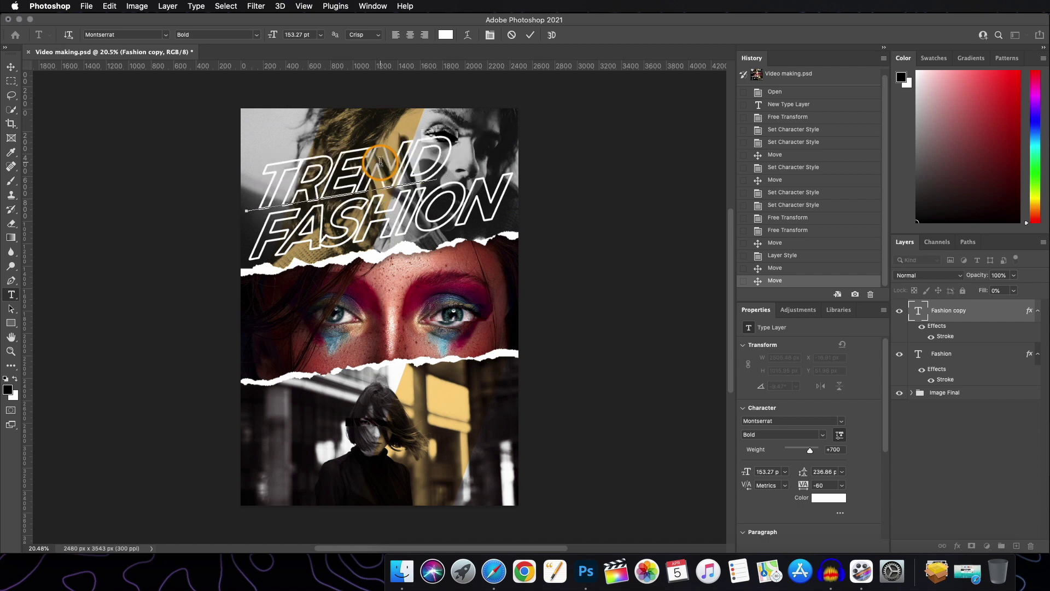
key("super+Return")
Shift TREND down and left to overlap FASHION, and place a duplicate reading STYLE overlapping above it.
key("v")
left_click_drag(380, 162, 352, 169)
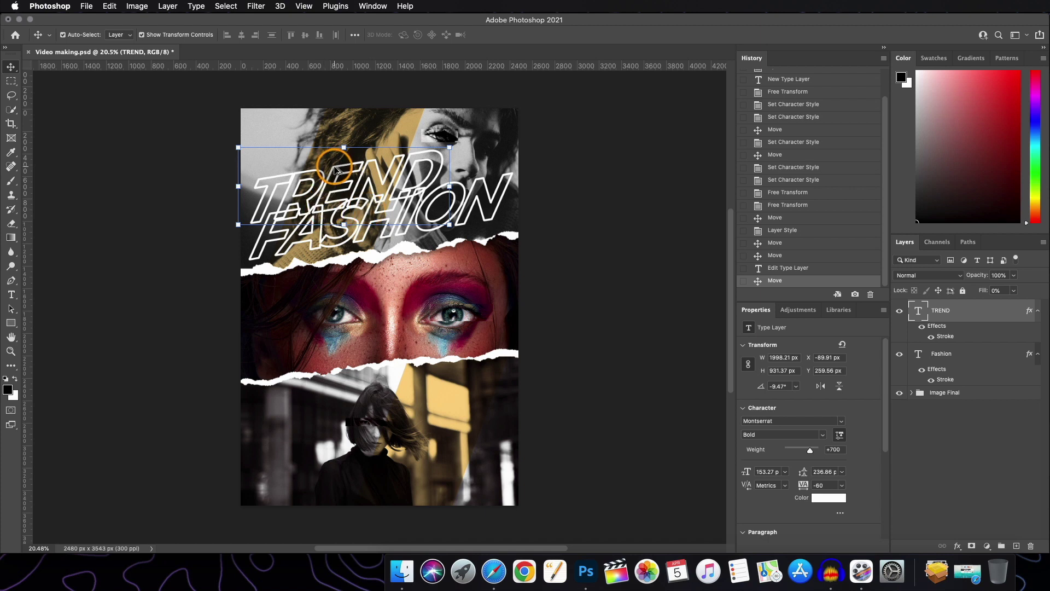
left_click_drag(336, 170, 324, 130)
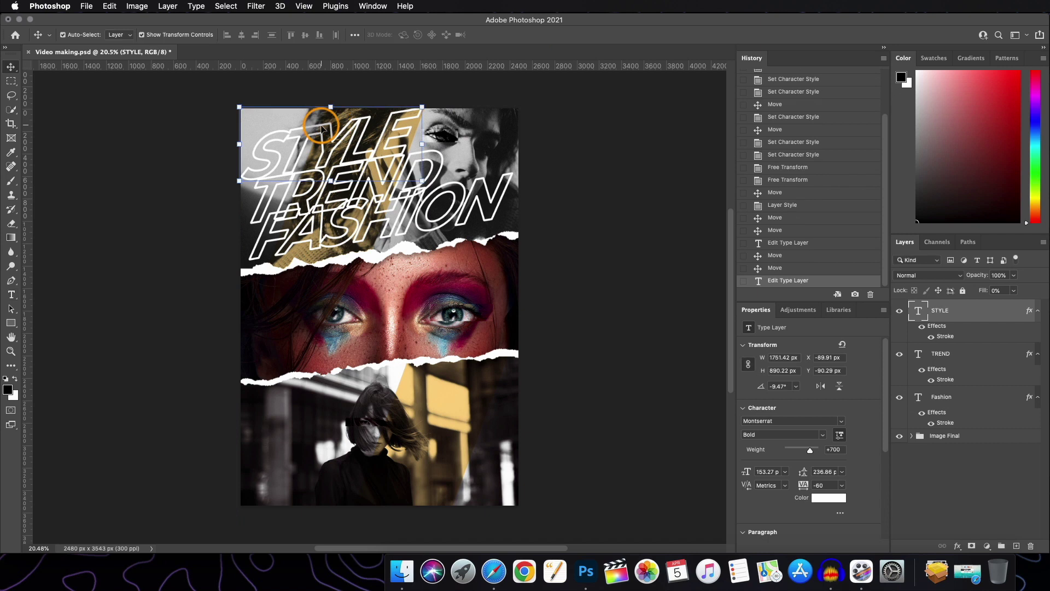
left_click_drag(322, 127, 339, 127)
scroll(339, 126, "up", 2)
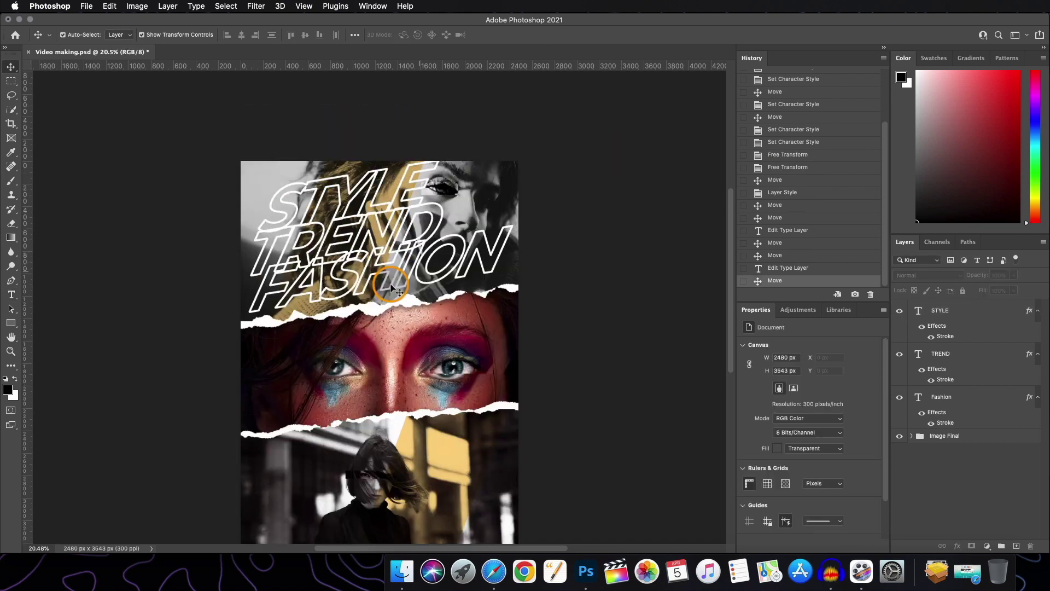
Scale the STYLE, TREND and FASHION text layers together to about 106 pt and stack them overlapping above the upper torn edge.
left_click(963, 398, "shift")
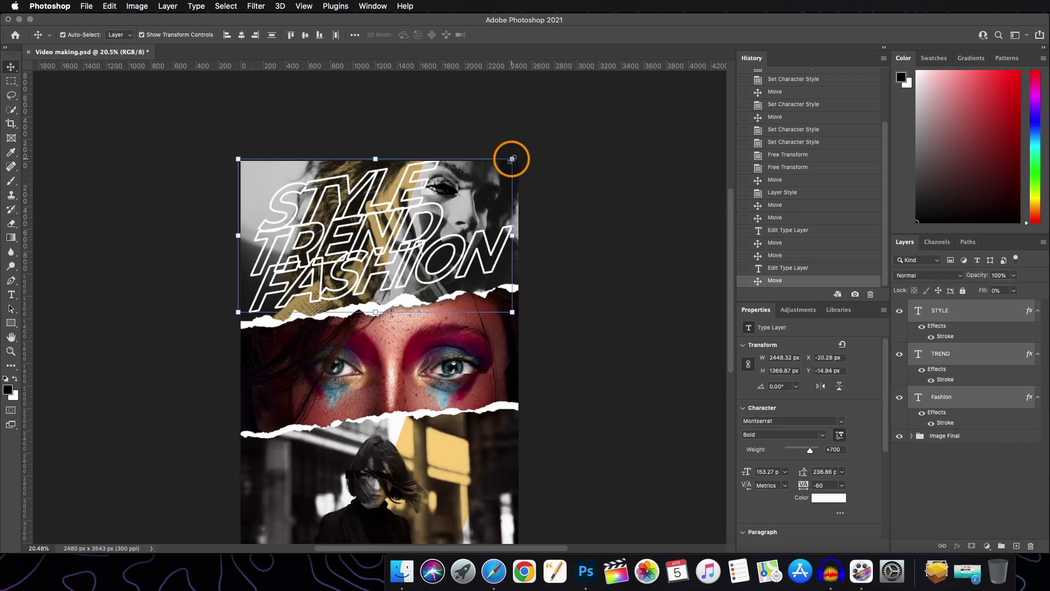
left_click_drag(512, 159, 444, 197)
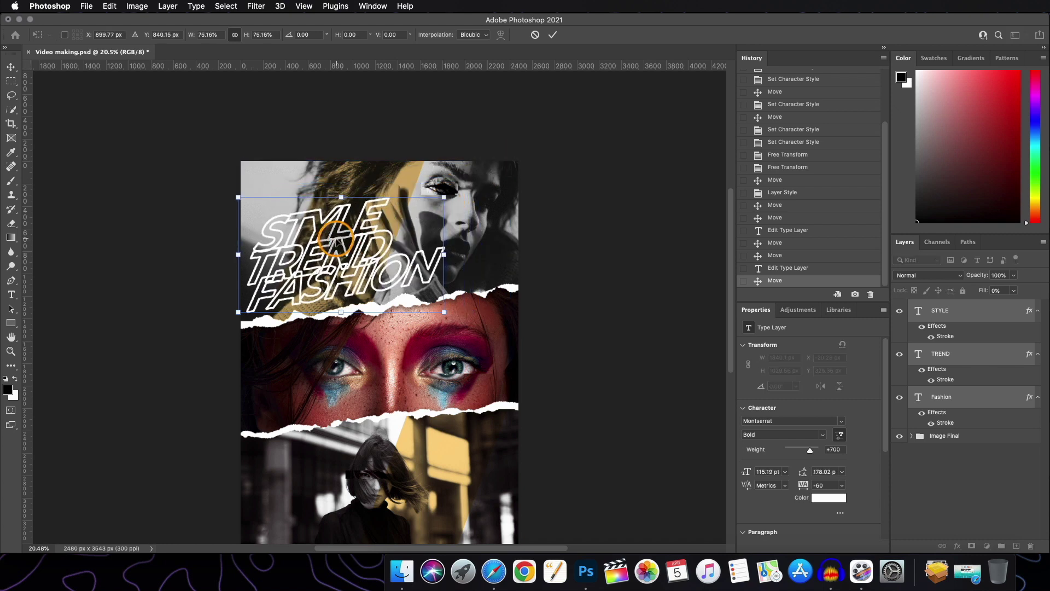
left_click_drag(336, 239, 358, 257)
key("Return")
key("t")
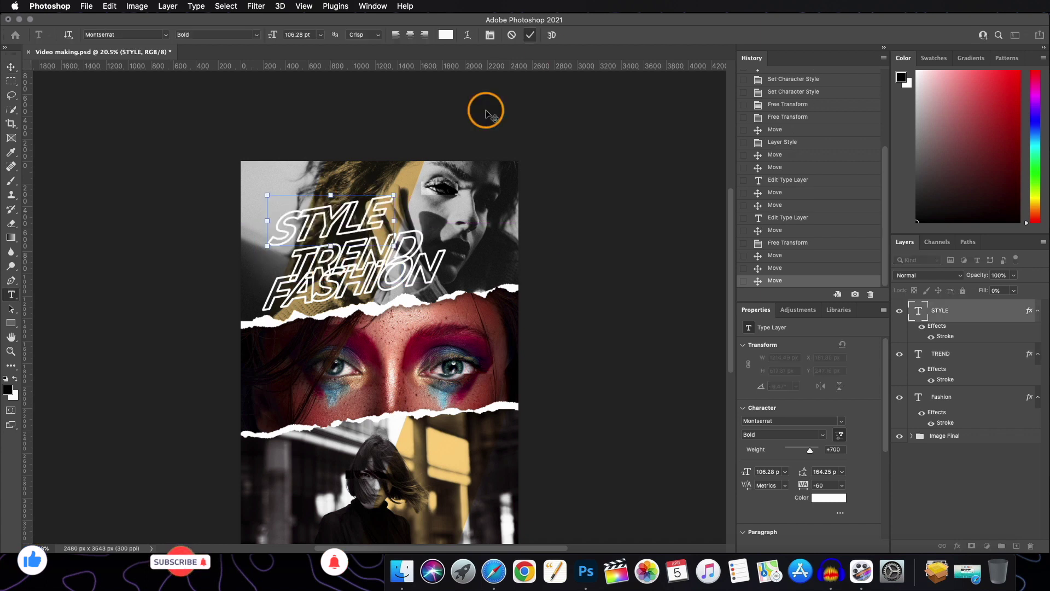
key("v")
key("super+plus")
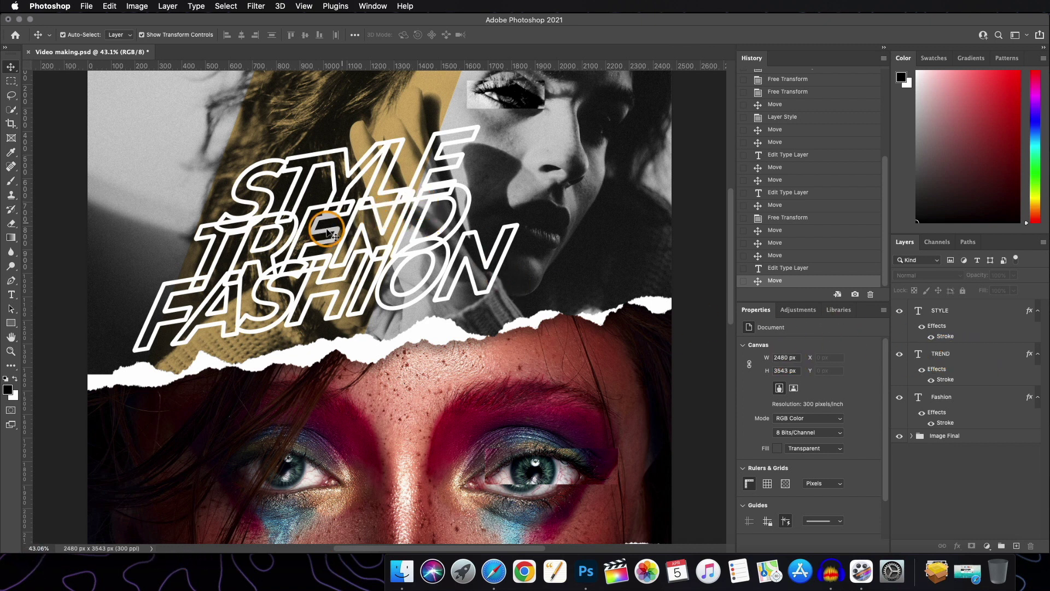
Add a layer mask to the TREND text layer.
left_click(969, 354)
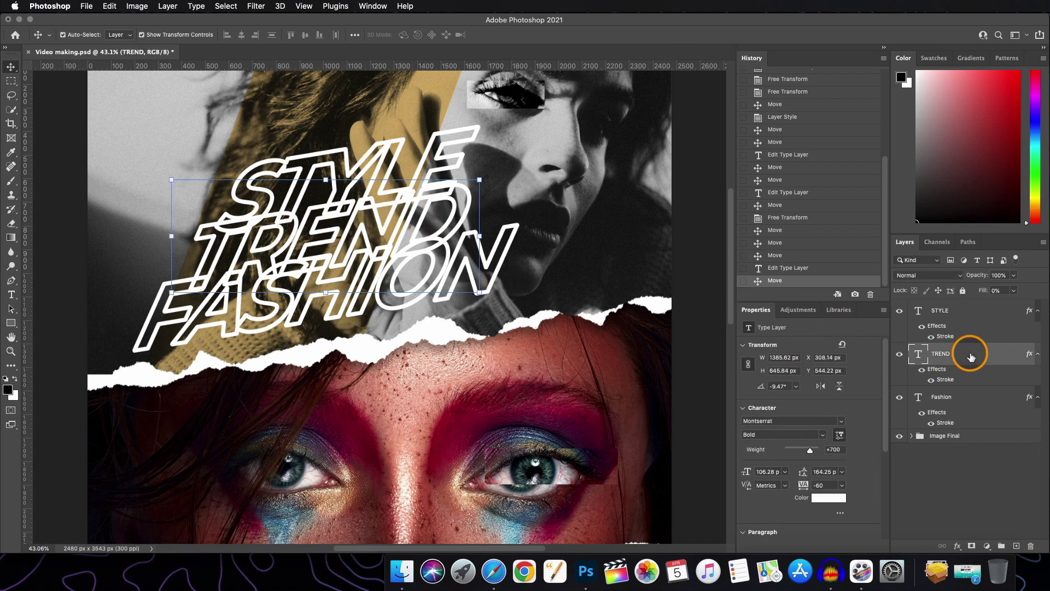
left_click(971, 545)
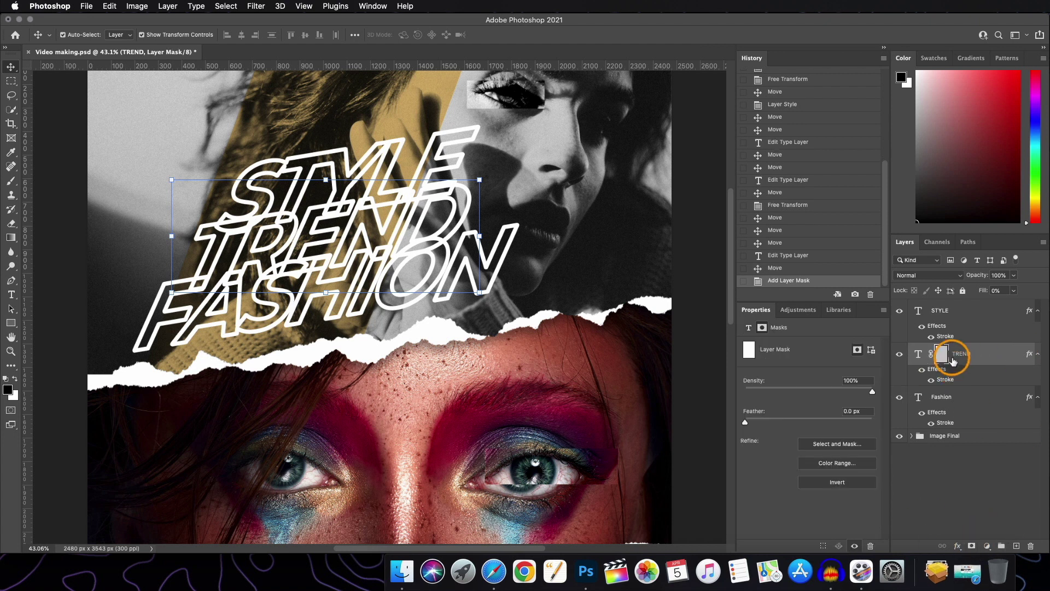
Set up a Soft Round brush with 0% hardness and enlarge it to 800 px.
left_click(11, 180)
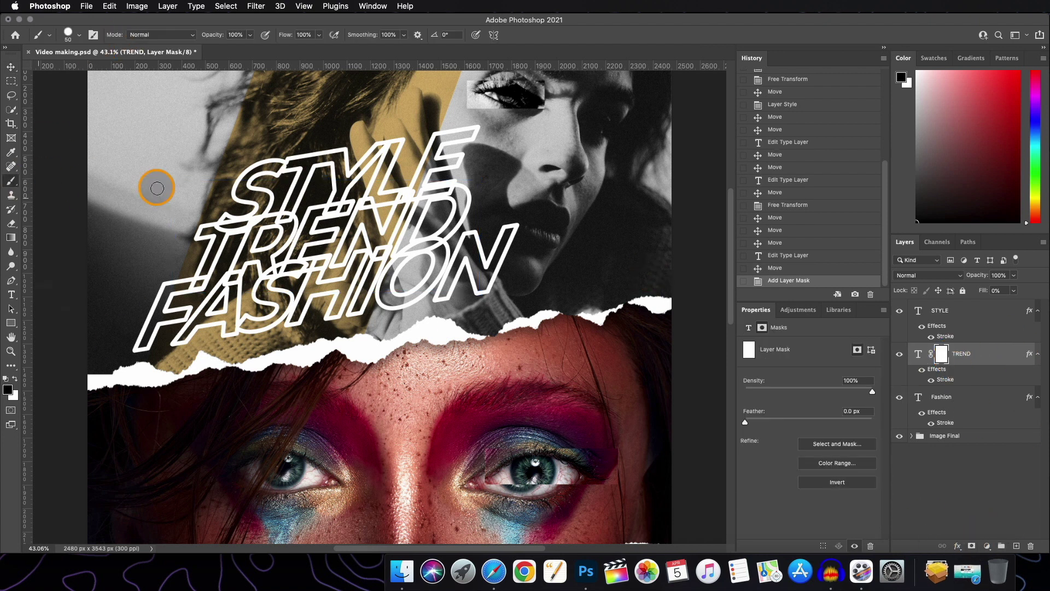
left_click(73, 34)
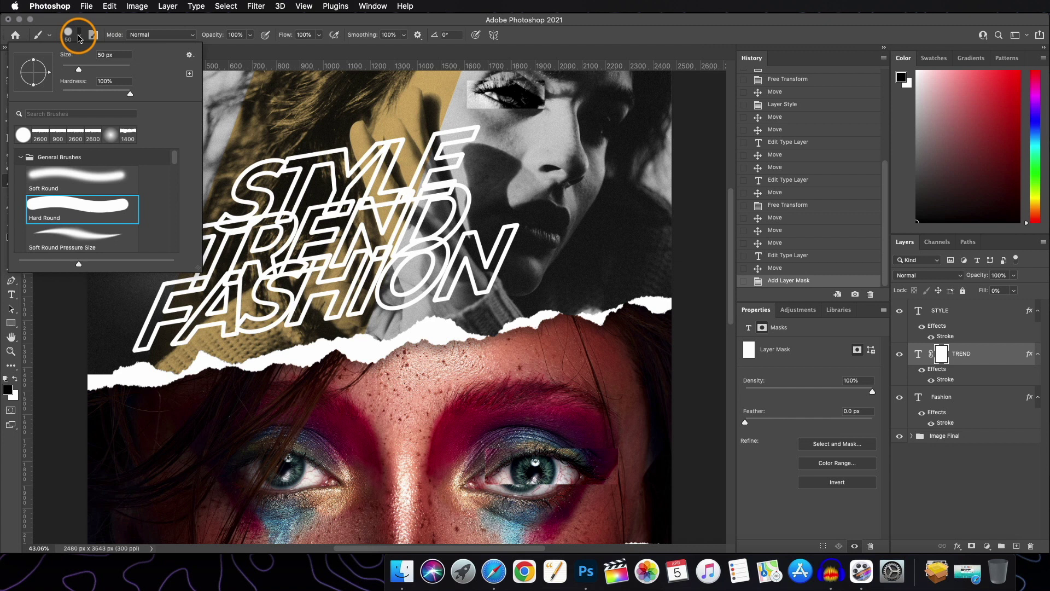
left_click(68, 178)
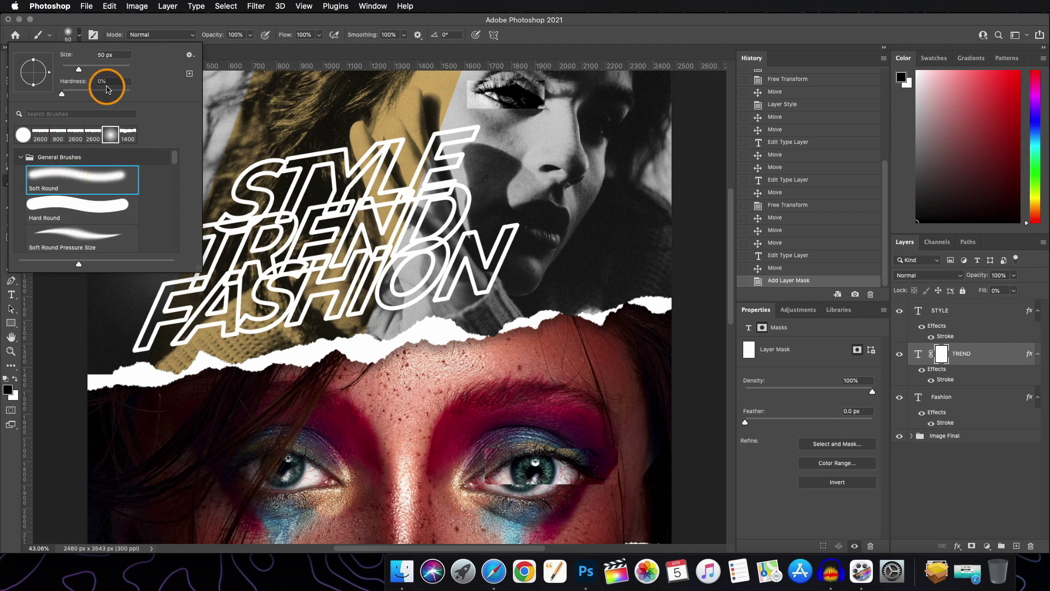
left_click(222, 43)
key("bracketright")
key("bracketright")
key("bracketright")
key("bracketright")
key("bracketright")
key("bracketright")
key("bracketright")
key("bracketright")
key("bracketright")
key("bracketright")
key("bracketright")
key("bracketright")
key("bracketright")
key("bracketright")
key("bracketright")
key("bracketright")
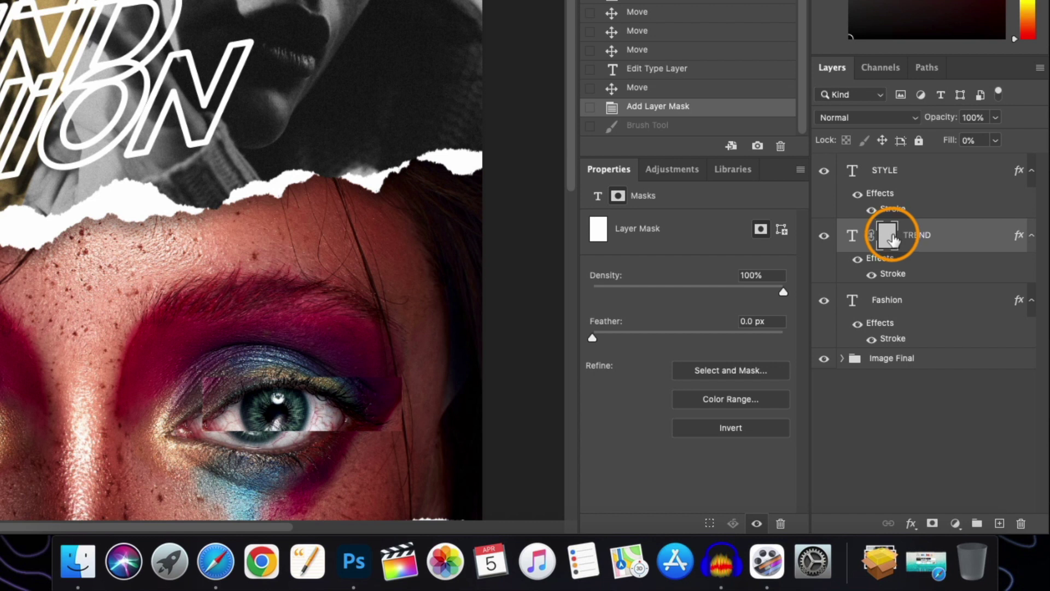
Delete the layer mask from the TREND text layer.
left_click_drag(891, 239, 1022, 527)
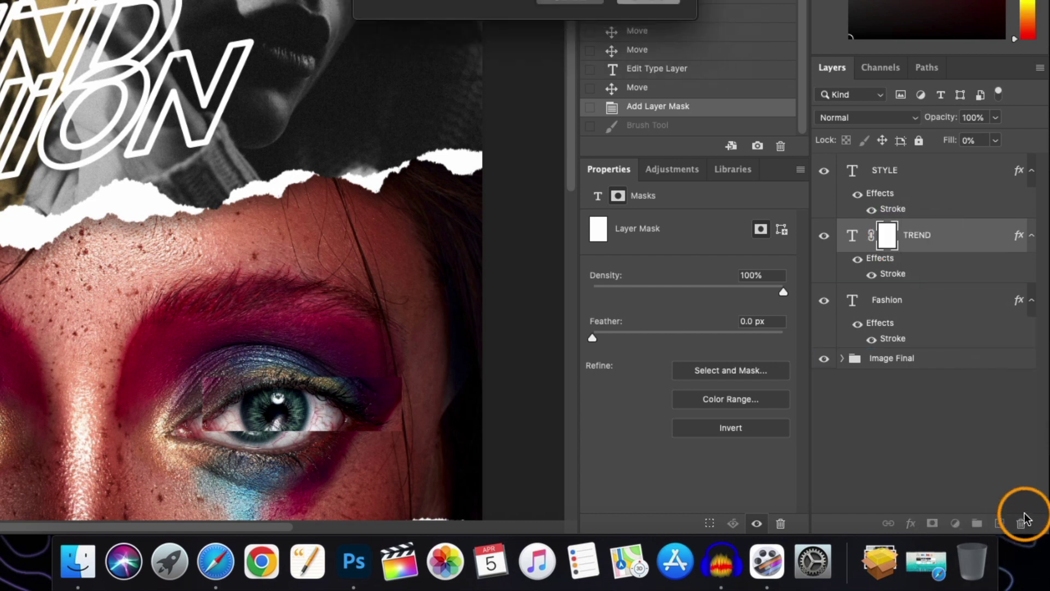
left_click(647, 2)
Convert the TREND and STYLE text layers into separate smart objects.
right_click(968, 237)
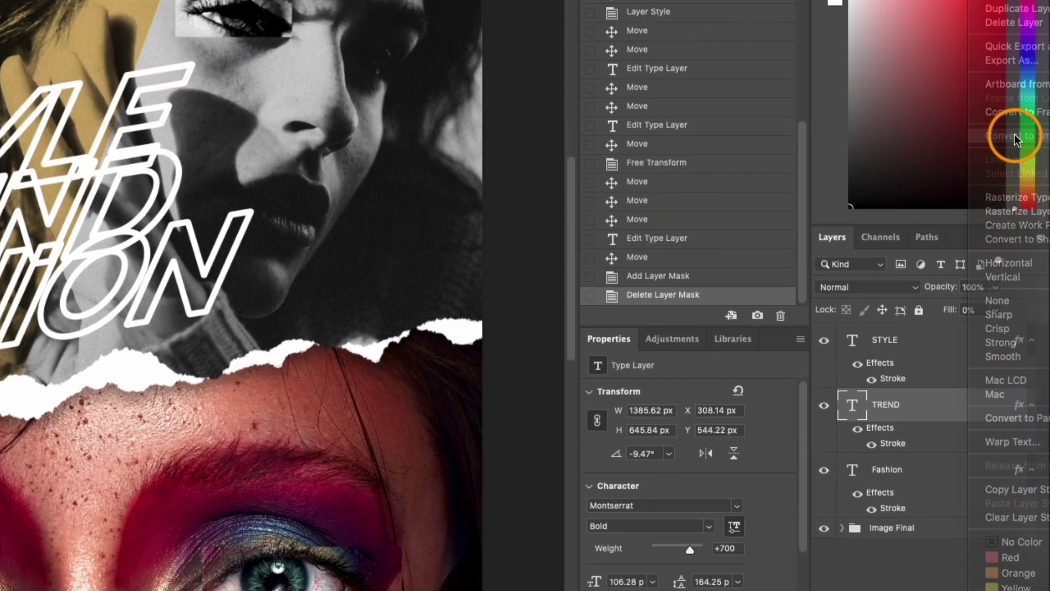
key("Escape")
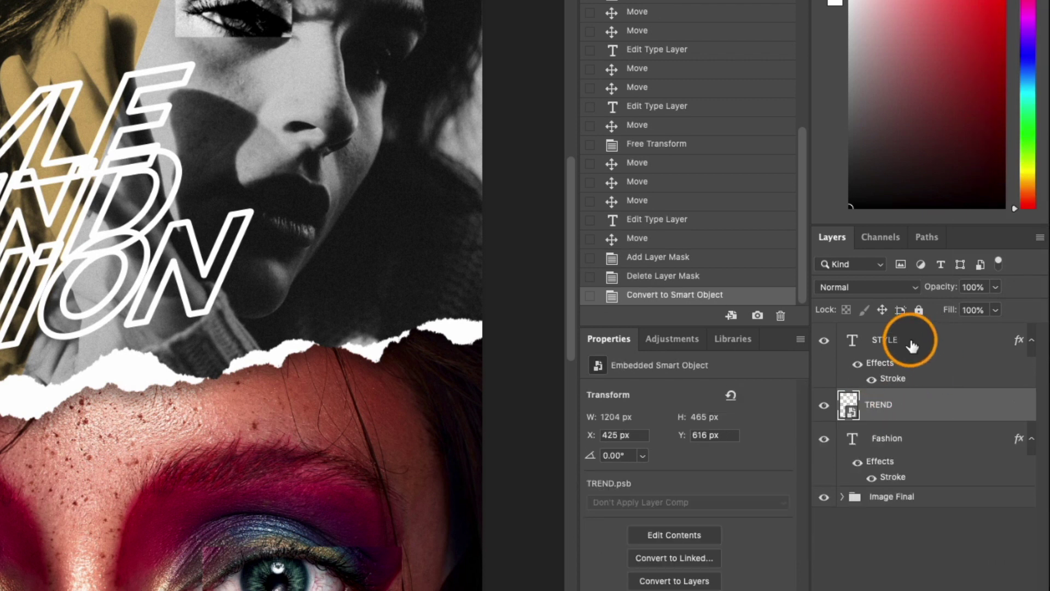
right_click(926, 342)
left_click(972, 332)
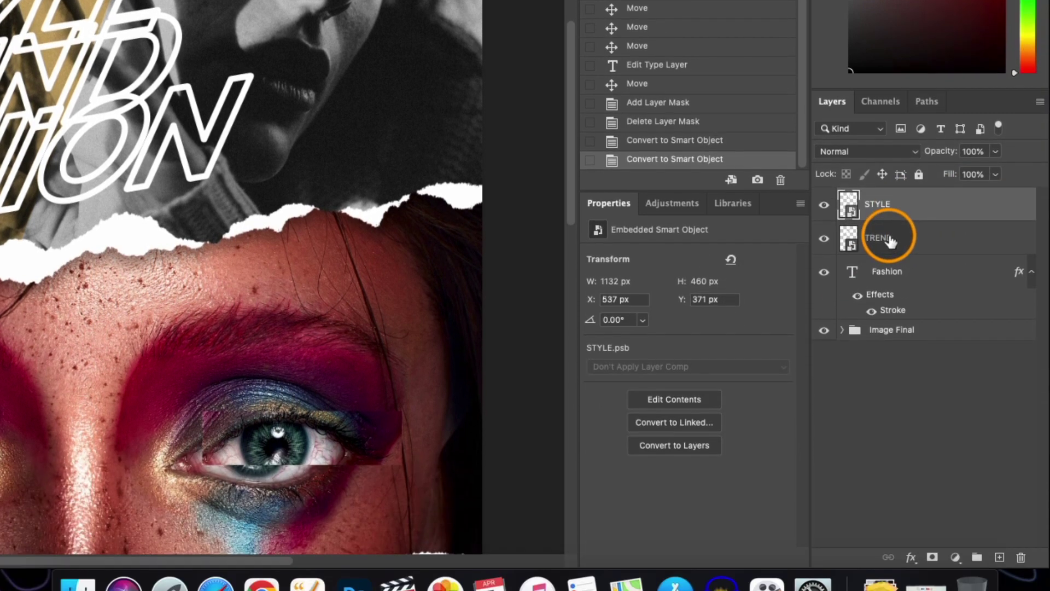
Add a layer mask to the TREND smart object and paint it black along the lower part of the word overlapping FASHION.
left_click(899, 372)
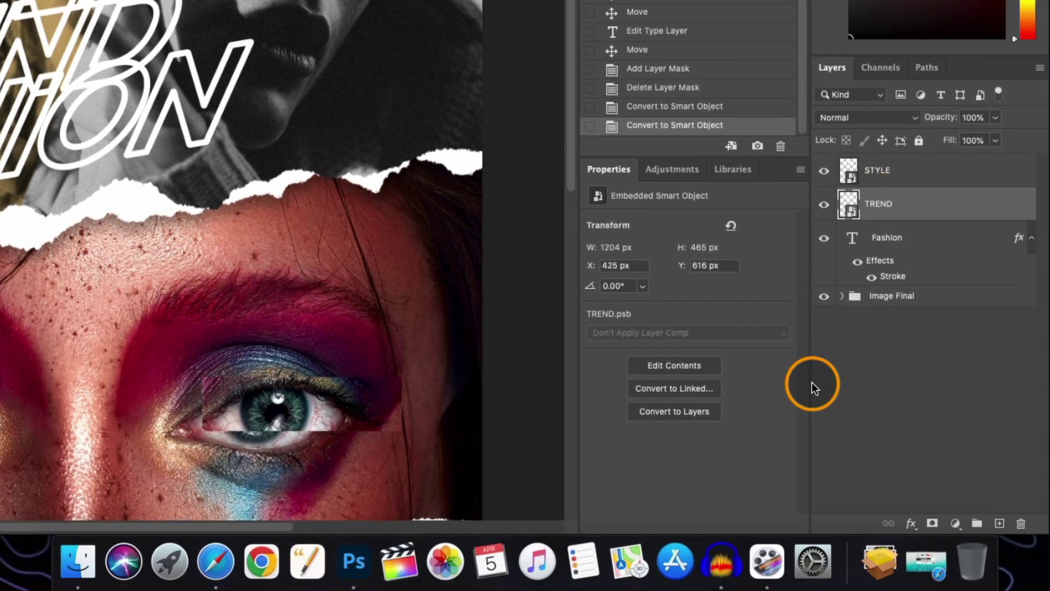
left_click(932, 523)
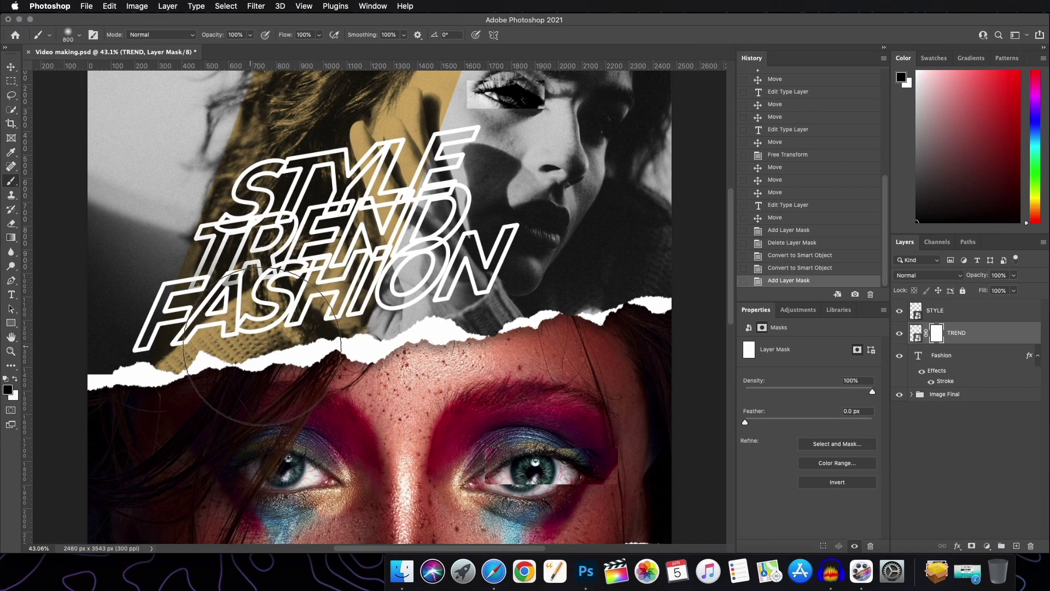
mouse_move(263, 348)
left_mouse_down()
mouse_move(296, 336)
mouse_move(225, 329)
mouse_move(205, 338)
mouse_move(533, 299)
mouse_move(449, 315)
left_mouse_up()
key("super")
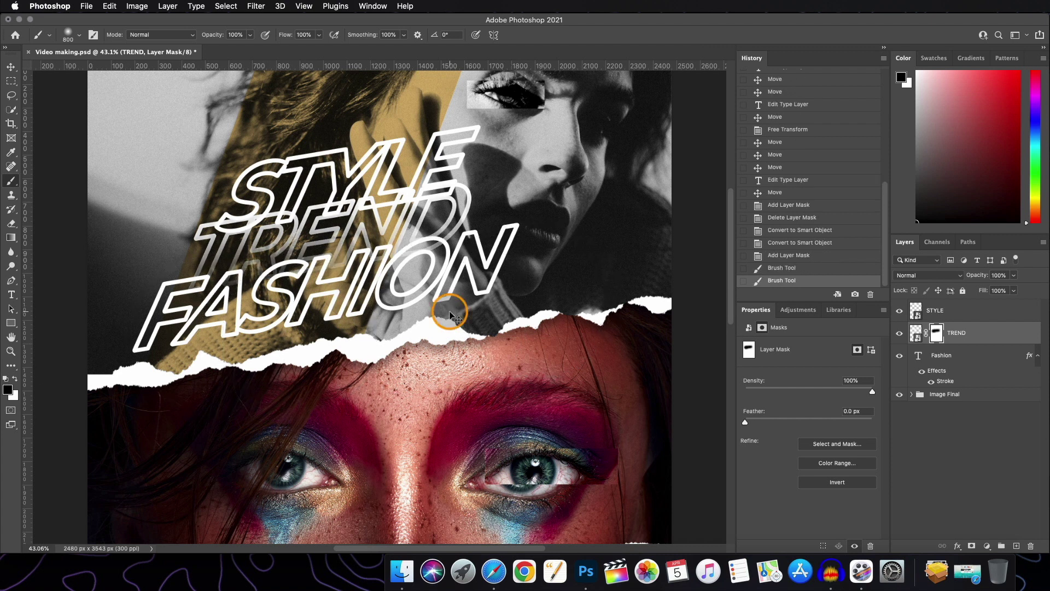
Reduce the brush to 300 px and mask out further patches of TREND's lower letters, undoing stray strokes.
key("bracketleft")
key("bracketleft")
key("bracketleft")
key("bracketleft")
key("bracketleft")
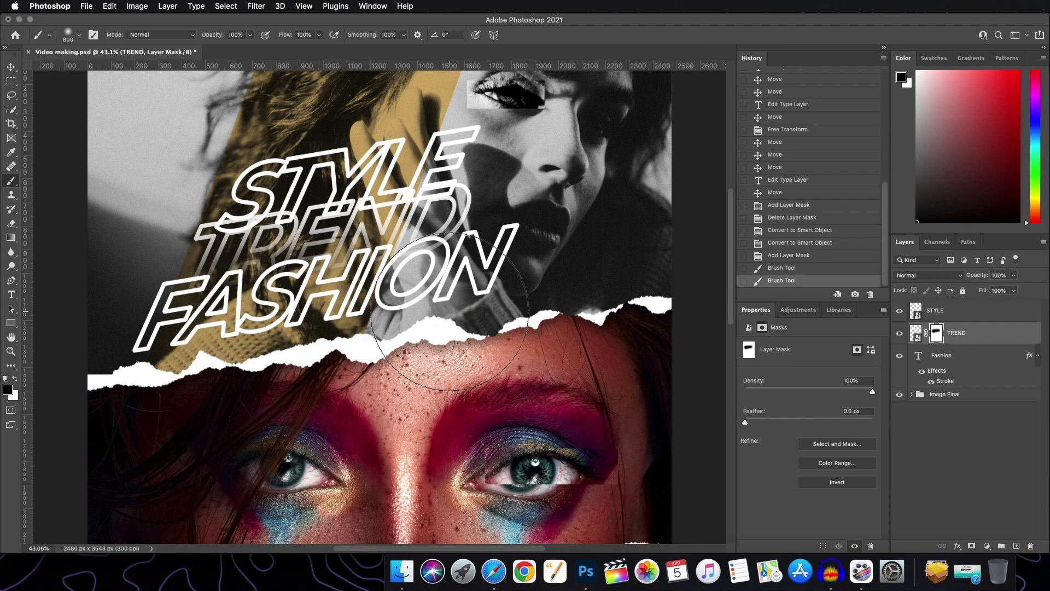
left_click_drag(372, 241, 300, 219)
left_click_drag(328, 257, 257, 241)
left_click_drag(415, 263, 361, 274)
left_click_drag(240, 285, 205, 298)
key("ctrl+z")
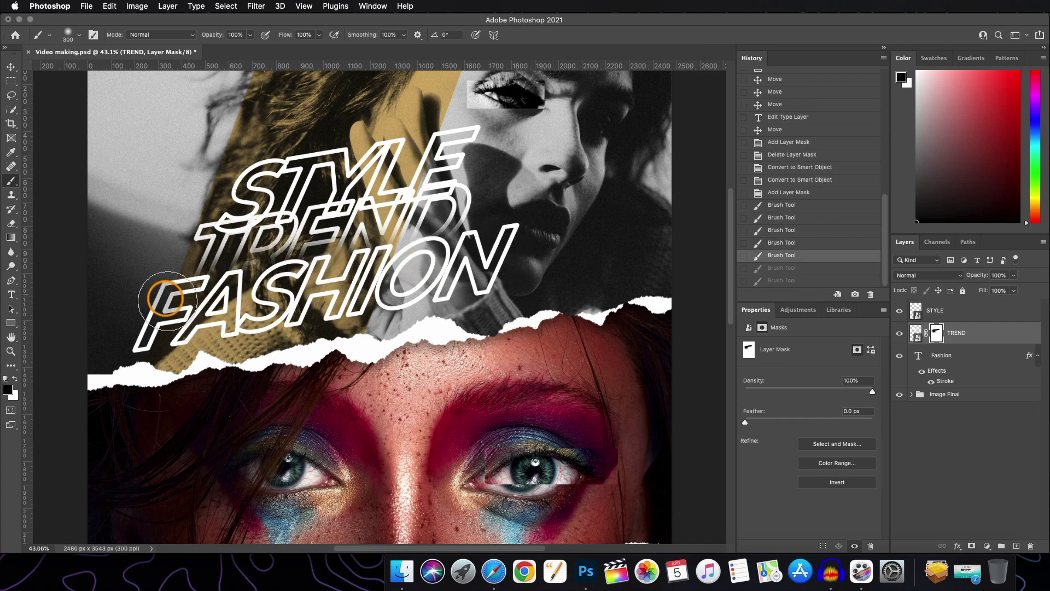
scroll(743, 182, "up", 1)
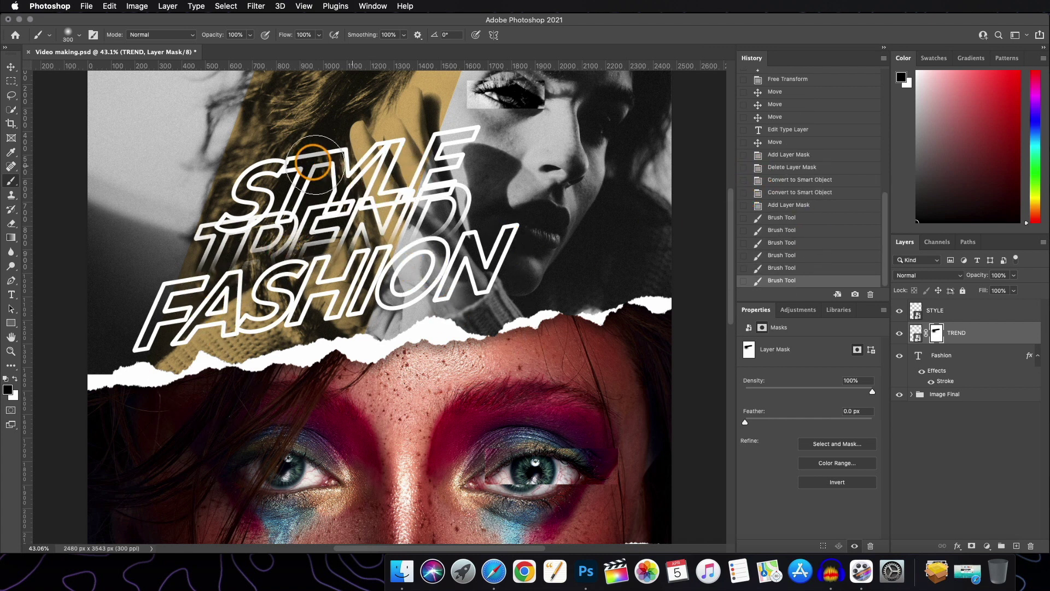
Add a layer mask to the STYLE smart object and paint out the lower parts of its letters where they overlap TREND.
left_click(969, 315)
left_click(972, 546)
left_click_drag(200, 236, 323, 213)
left_click_drag(320, 235, 374, 224)
left_click_drag(446, 208, 481, 227)
scroll(380, 358, "down", 1)
key("v")
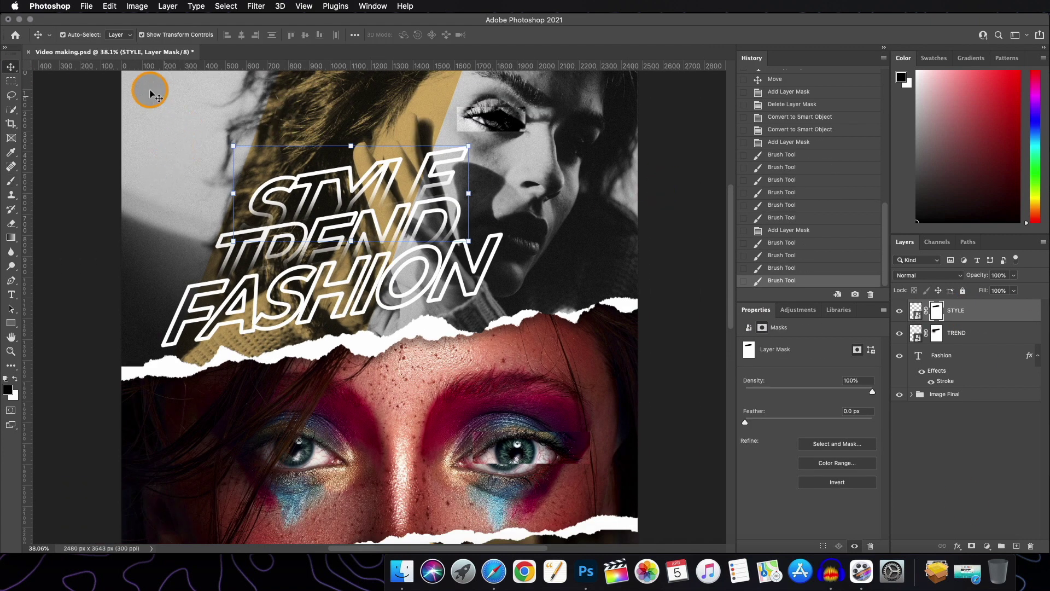
left_click(690, 222)
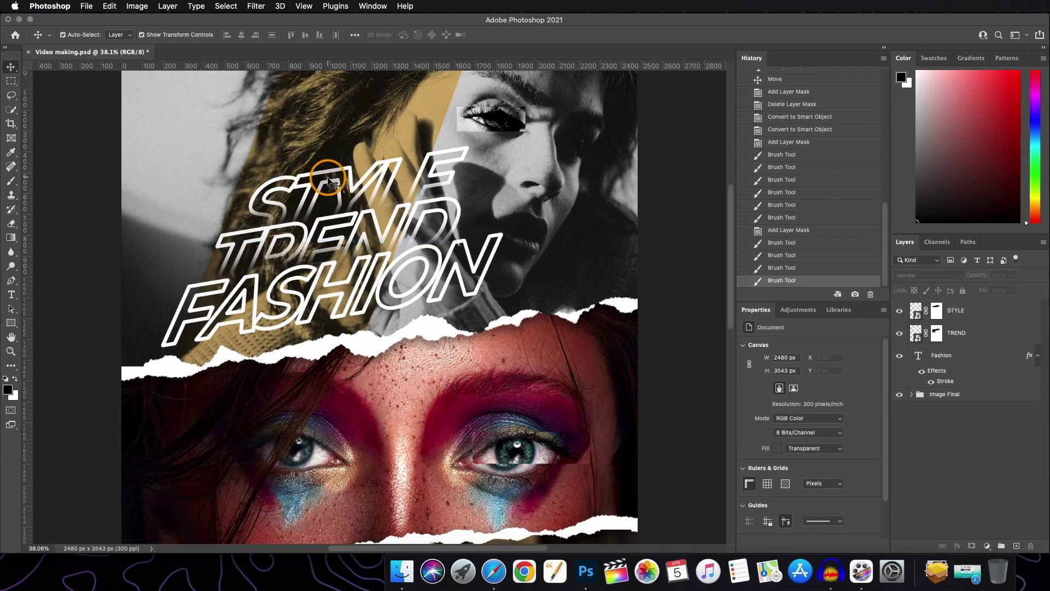
Convert the STYLE, TREND and Fashion layers together into one smart object.
left_click(979, 315)
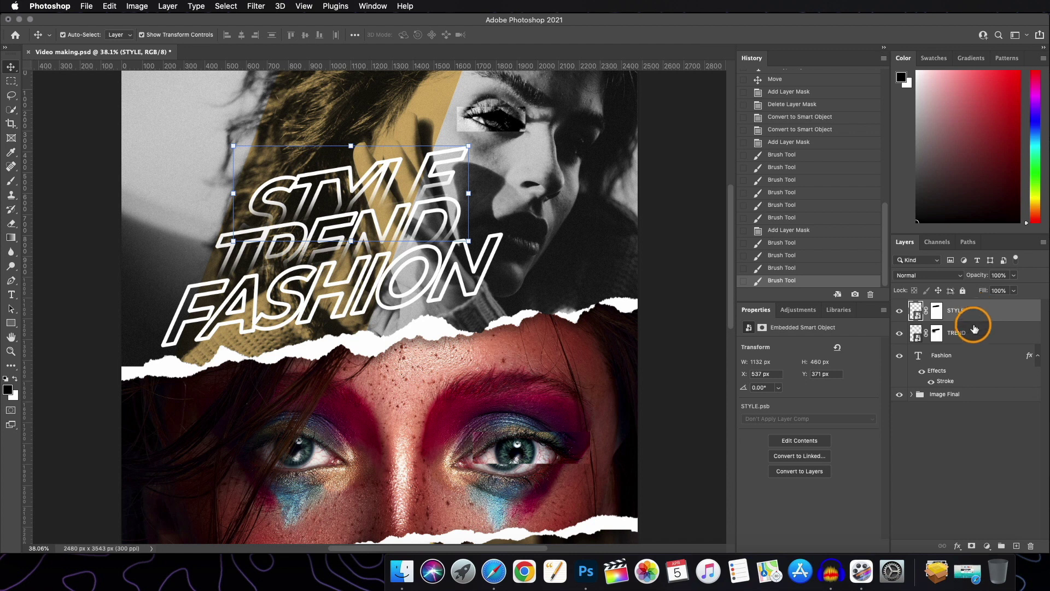
left_click(976, 353, "shift")
right_click(976, 353)
left_click(984, 180)
Move the combined title smart object toward the poster's left edge and scale it down slightly above the upper torn edge.
scroll(427, 221, "down", 3)
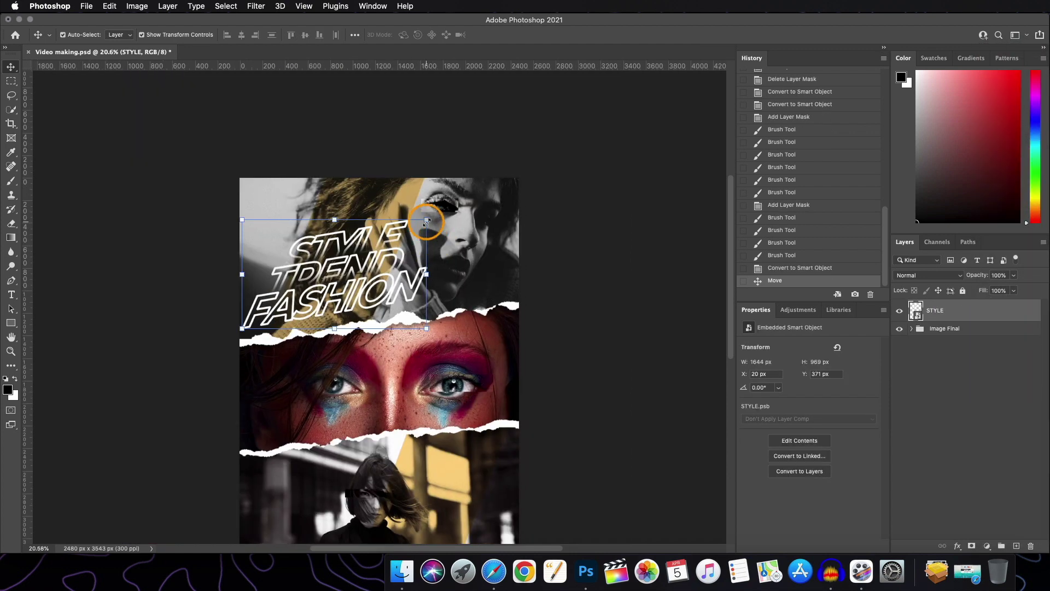
left_click_drag(427, 221, 405, 241)
left_click(574, 248)
Place vertical guides at about 1075 and 2300 px and horizontal guides at about 2990 and 3480 px over the lowest photo.
scroll(459, 348, "down", 3)
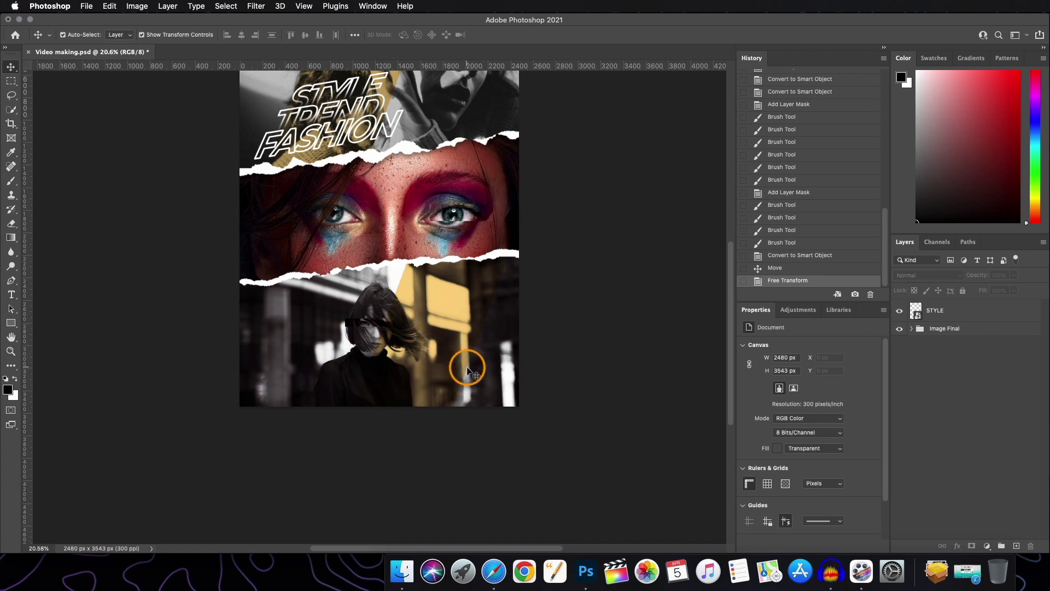
scroll(467, 370, "up", 2)
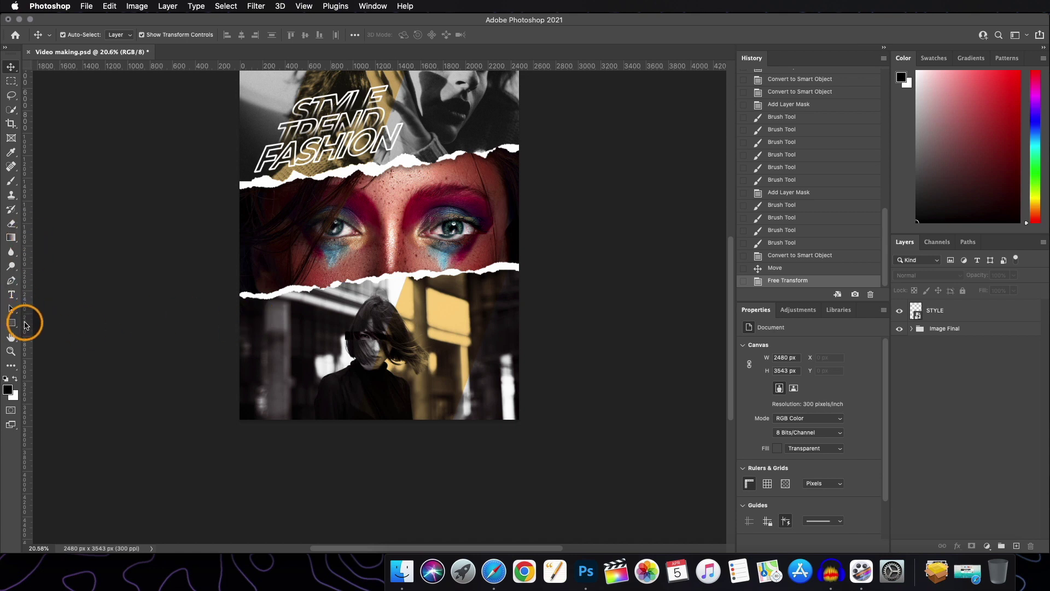
left_click_drag(321, 68, 328, 412)
left_click_drag(24, 110, 499, 178)
left_click_drag(25, 213, 361, 223)
scroll(378, 307, "up", 3)
scroll(335, 390, "down", 5)
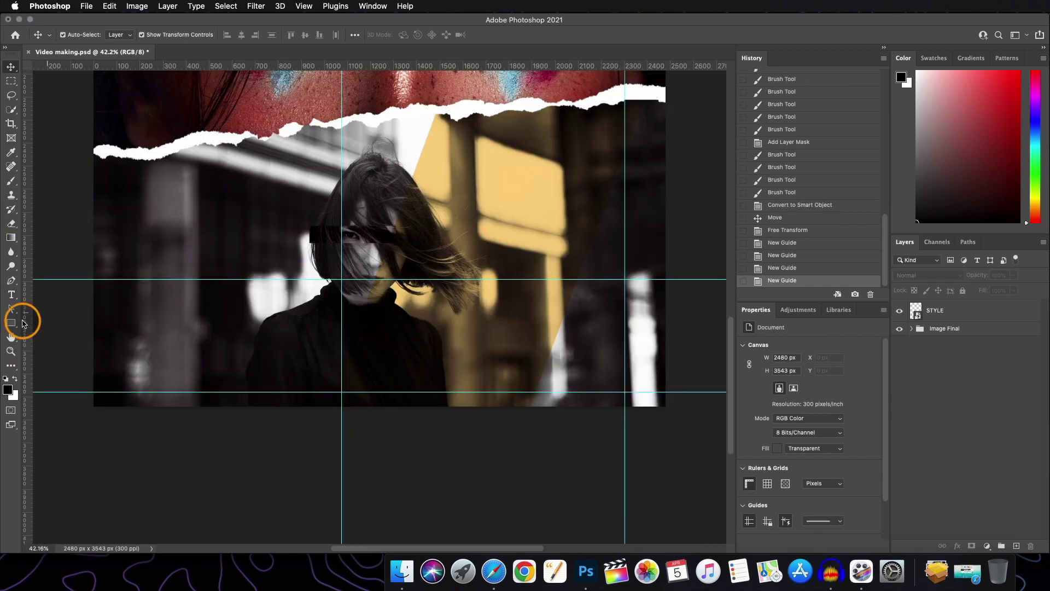
Draw a closed rectangular Pen path along the four guide intersections over the lowest photo.
left_click(11, 281)
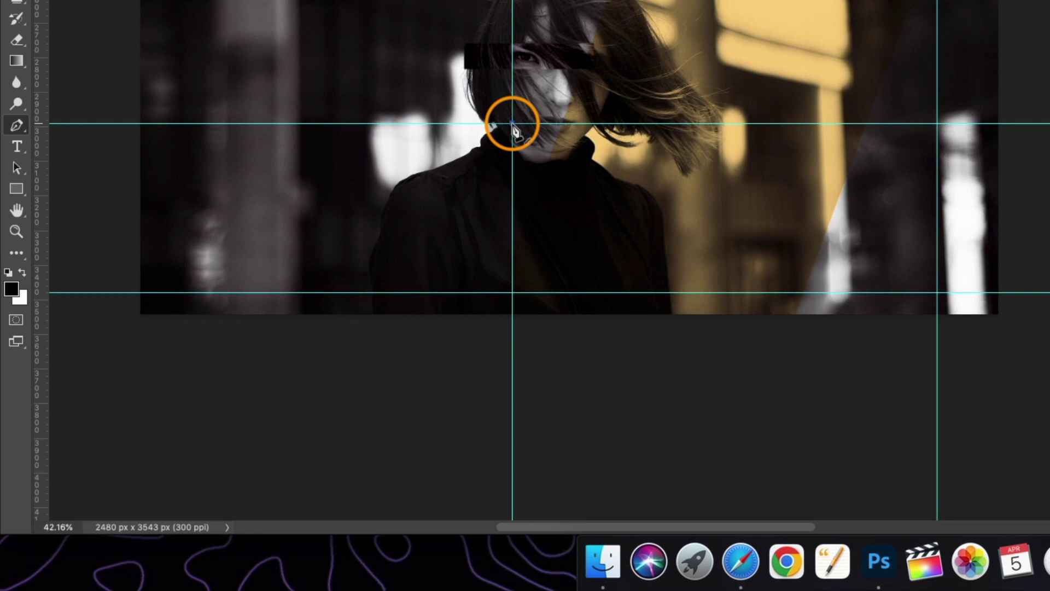
left_click(937, 124)
left_click(937, 292)
left_click(512, 292)
left_click(512, 124)
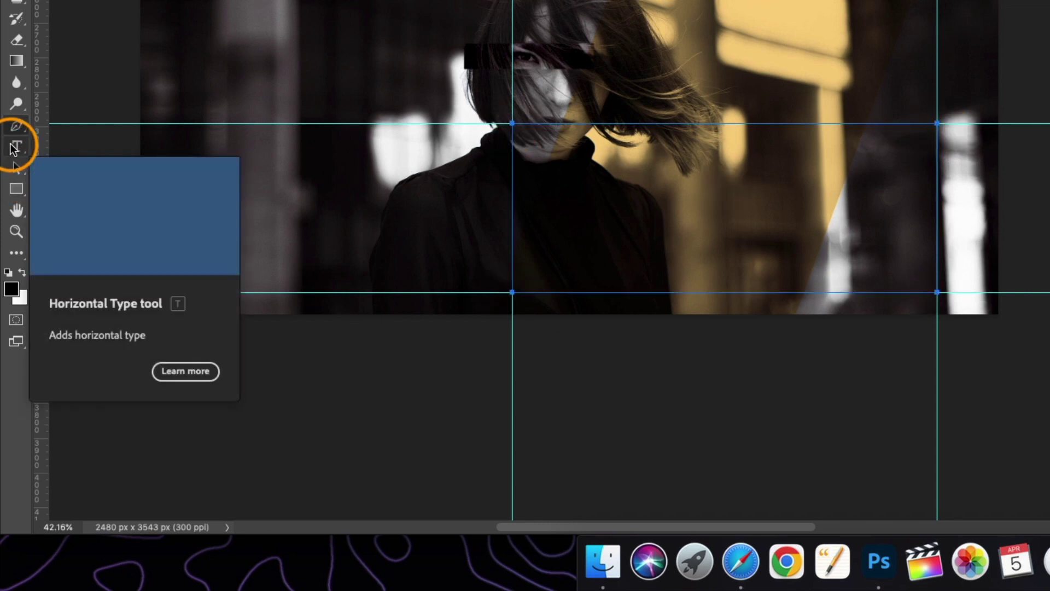
Create a paragraph text layer of Lorem ipsum placeholder text inside the rectangular path, in white Montserrat Bold 11 pt.
left_click(15, 146)
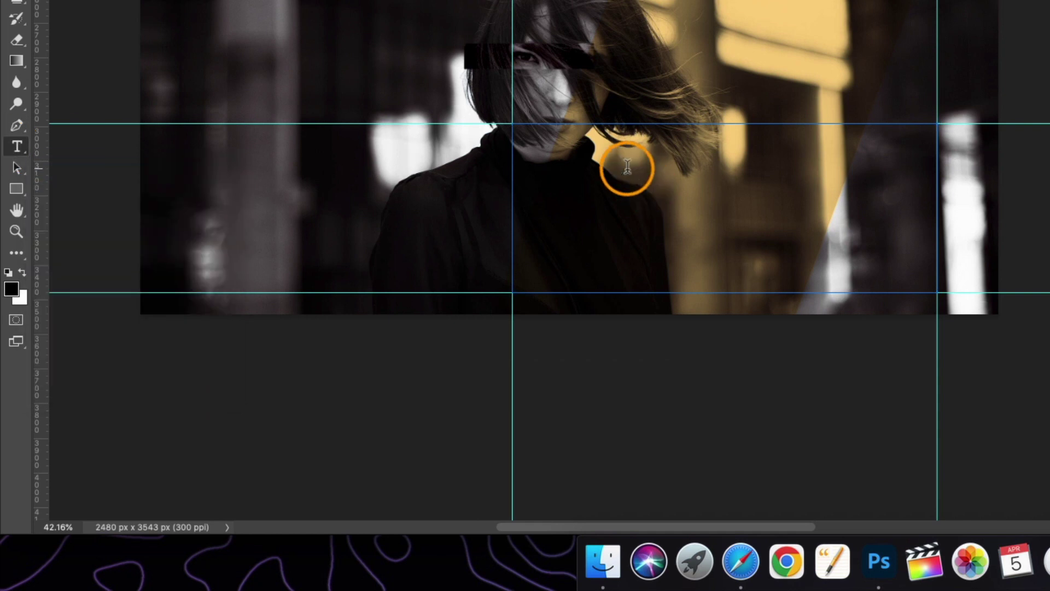
left_click(627, 167)
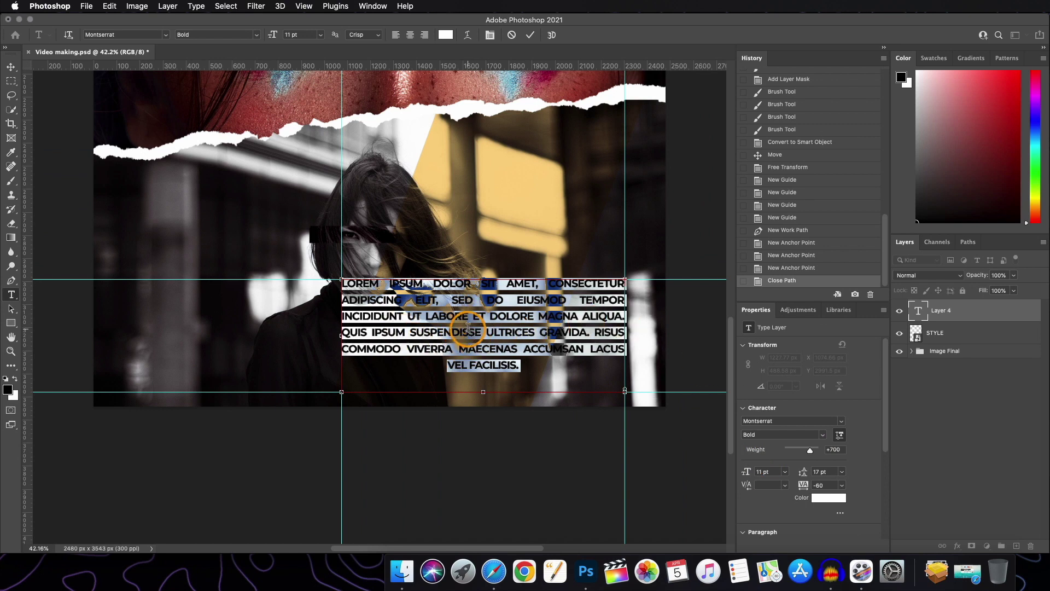
left_click(529, 41)
scroll(538, 297, "down", 3)
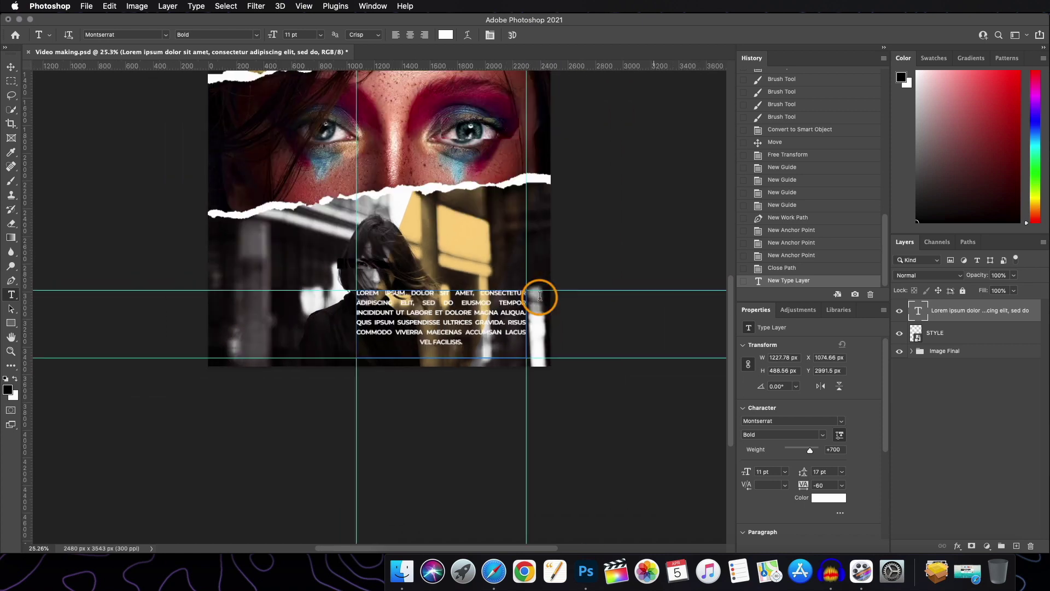
scroll(539, 297, "up", 1)
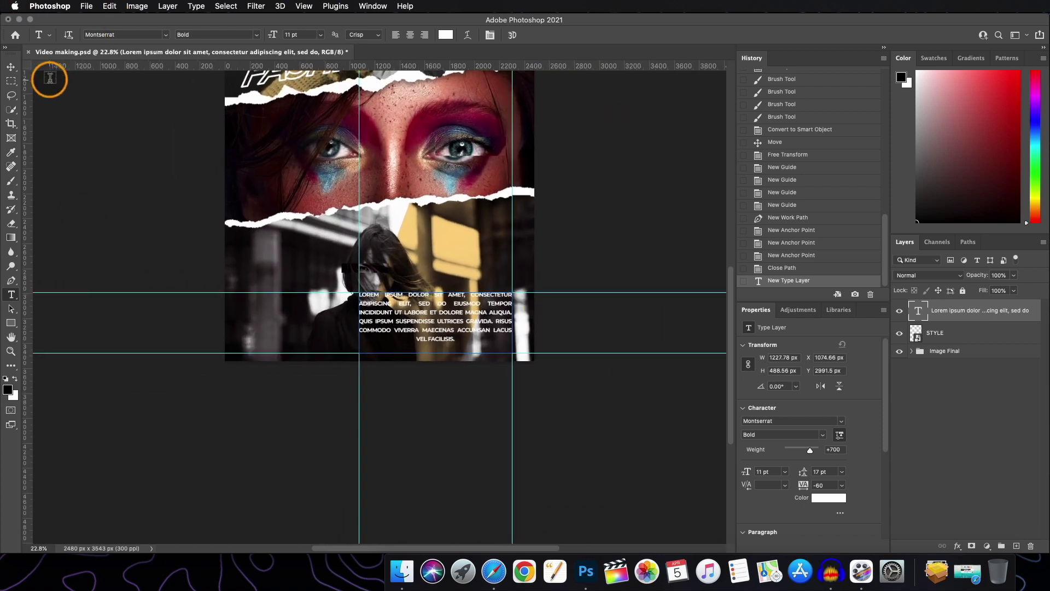
Remove the guides around the paragraph text from the poster.
left_click(10, 66)
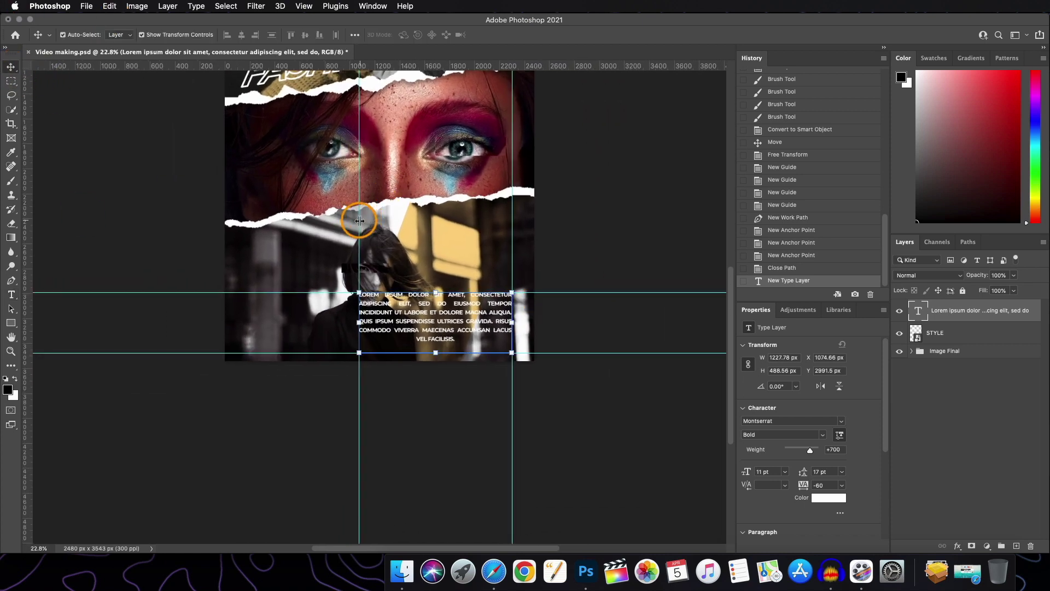
left_click_drag(359, 220, 206, 223)
left_click_drag(513, 197, 207, 192)
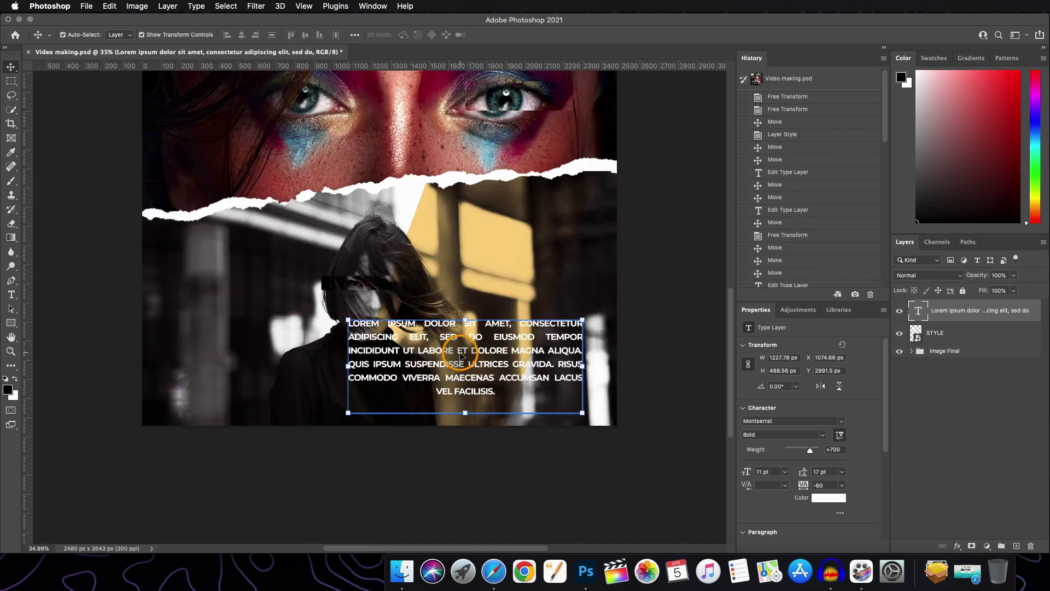
Replace the placeholder paragraph with "Fashion is not necessarily about labels. It's not about brands. It's about something else that comes from within you. – Ralph Lauren" in Carson.
double_click(461, 356)
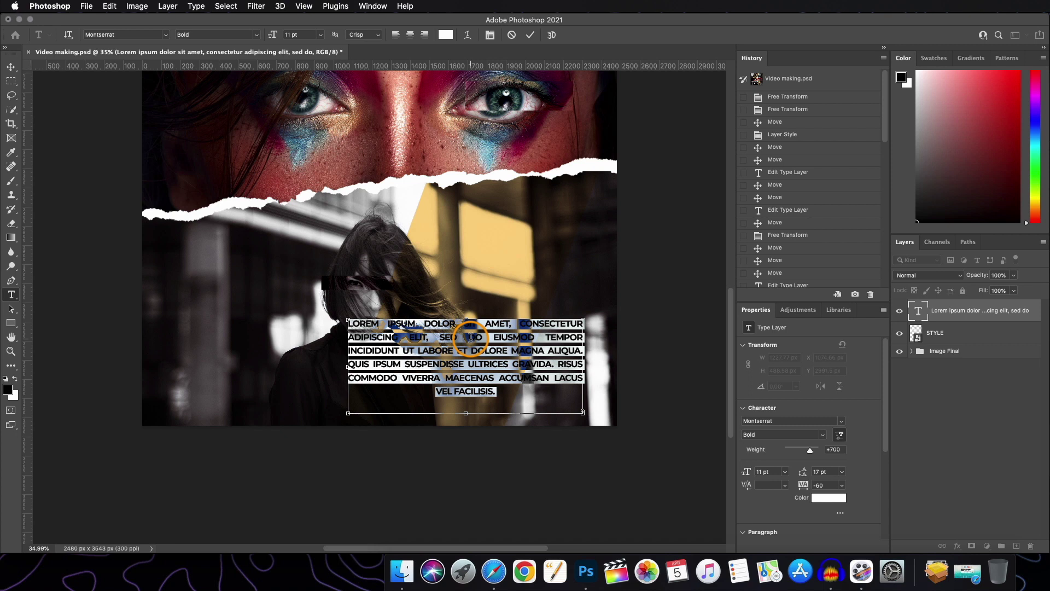
type("FASHION IS NOT NECESSARILY ABOUT LABELS. IT'S NOT ABOUT BRANDS. IT'S ABOUT SOMETHING ELSE THAT COMES FROM WITHIN YOU. RALPH LAUREN")
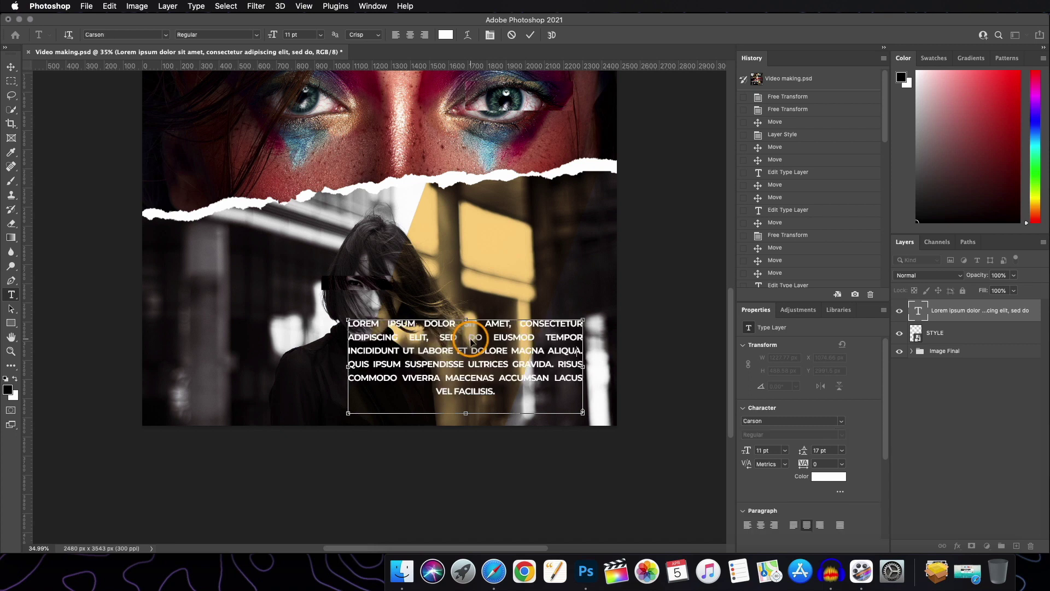
left_click(530, 35)
Move the quote text block lower on the lowest photo and leave no layer selected.
key("v")
left_click_drag(523, 330, 523, 367)
scroll(750, 417, "down", 5)
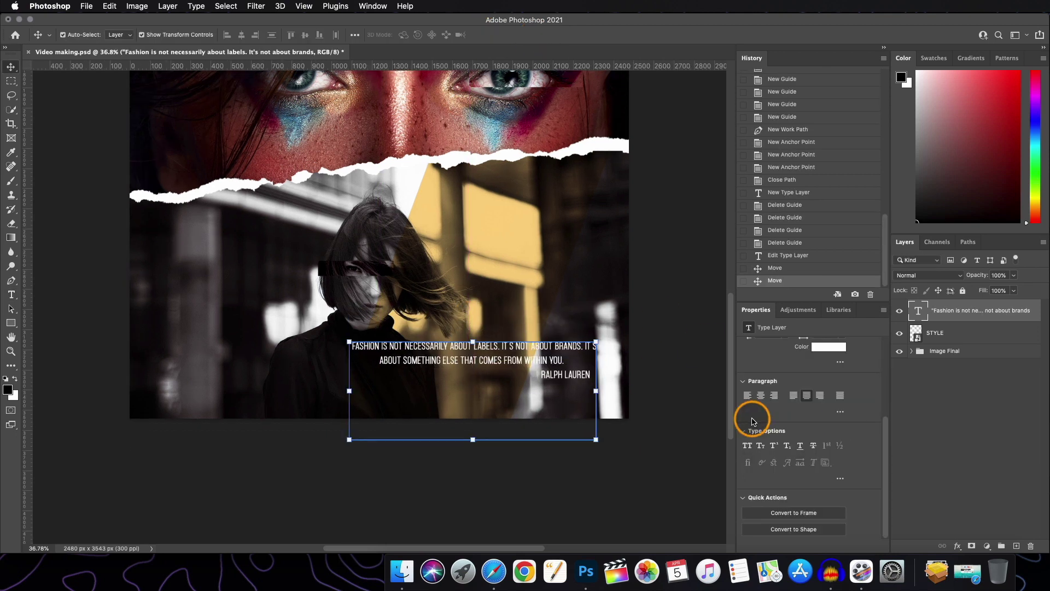
scroll(535, 424, "up", 2)
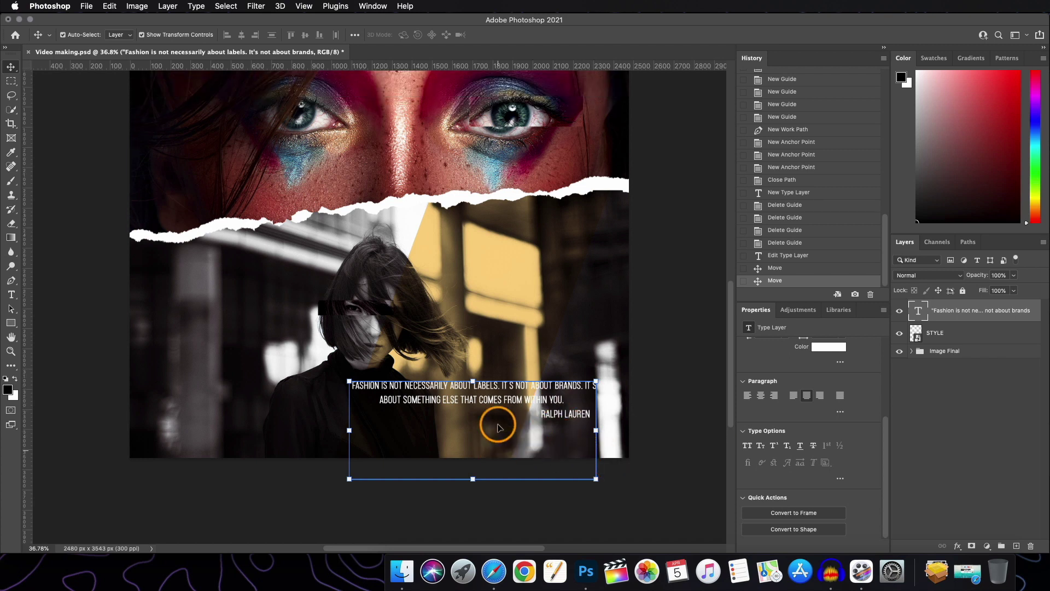
scroll(498, 426, "down", 1)
left_click(546, 313)
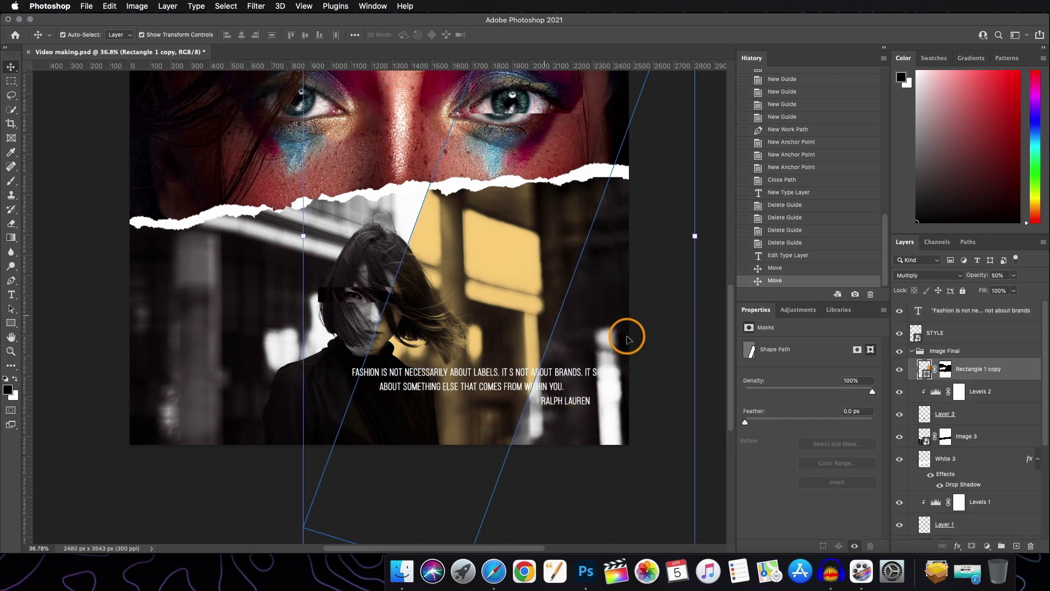
left_click(282, 484)
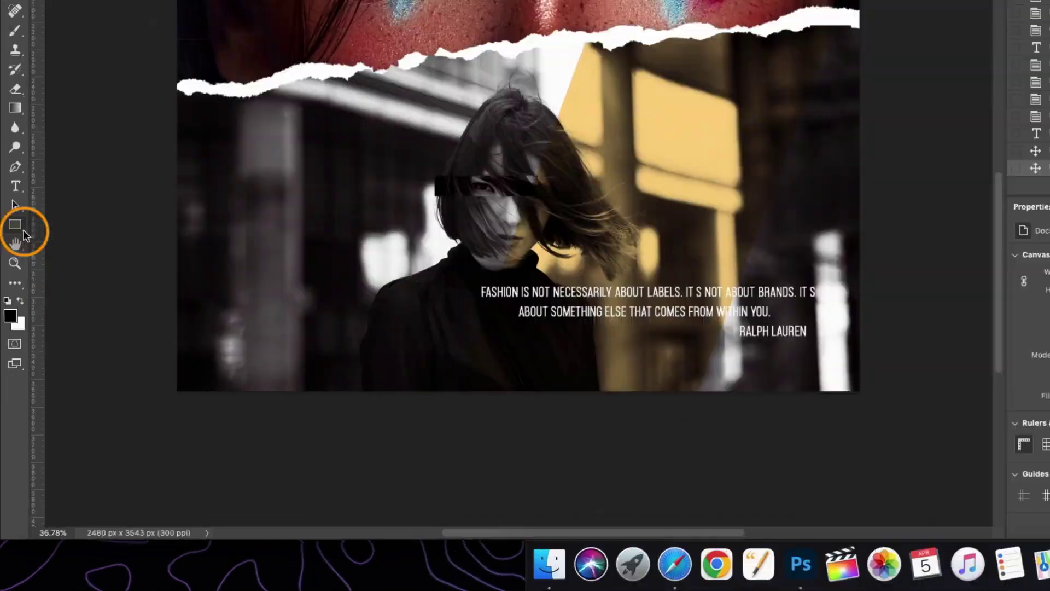
Draw a horizontal line shape about 2014 px long across the lowest photo, starting just beyond the poster's left edge.
right_click(11, 322)
left_click(80, 250)
left_click_drag(180, 294, 788, 298)
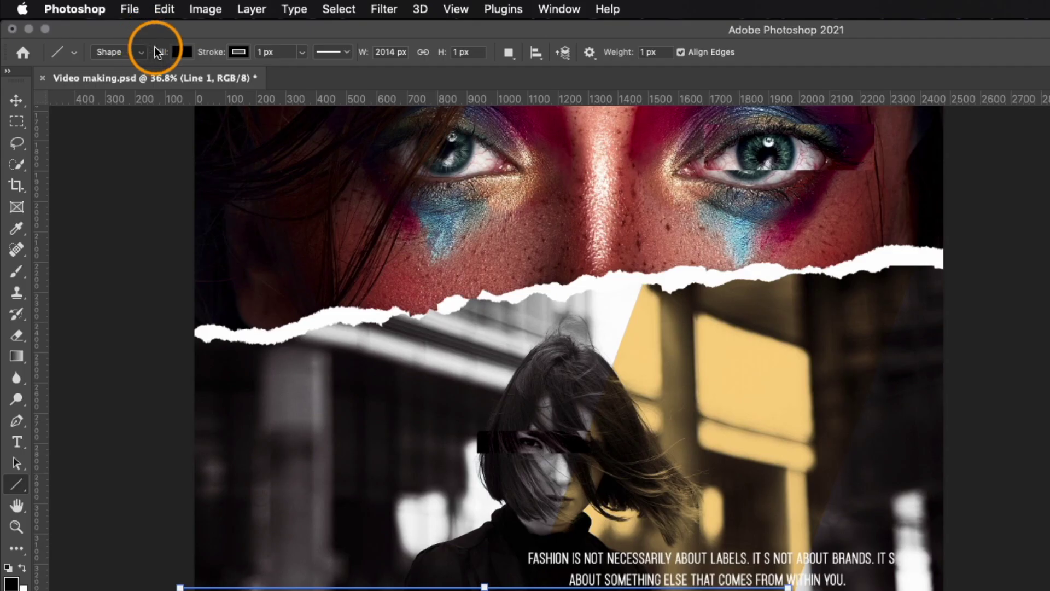
Give the line a white fill and a white stroke 2 px wide.
left_click(182, 54)
left_click(77, 140)
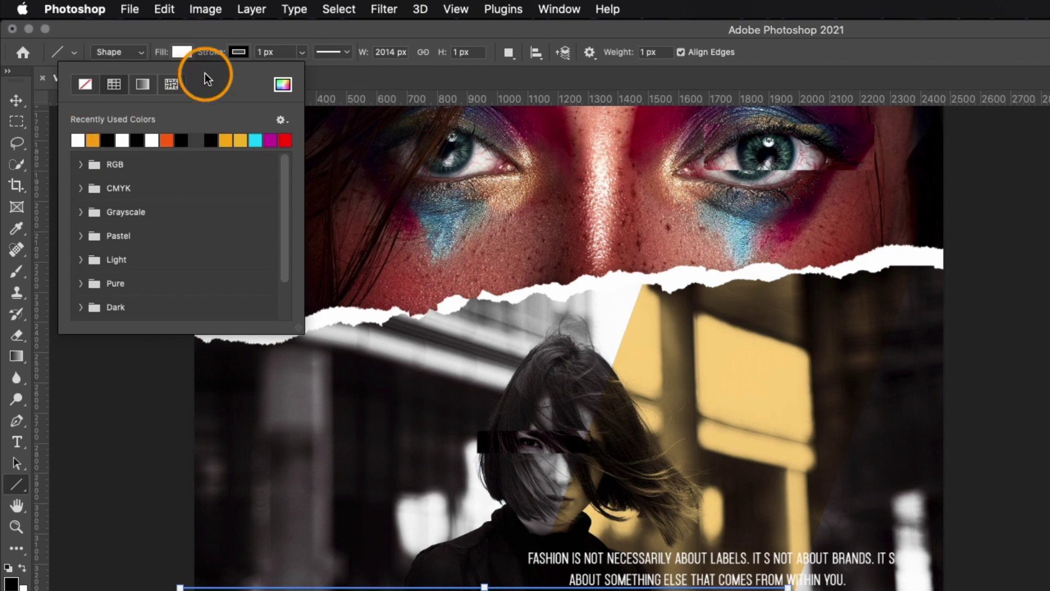
left_click(242, 52)
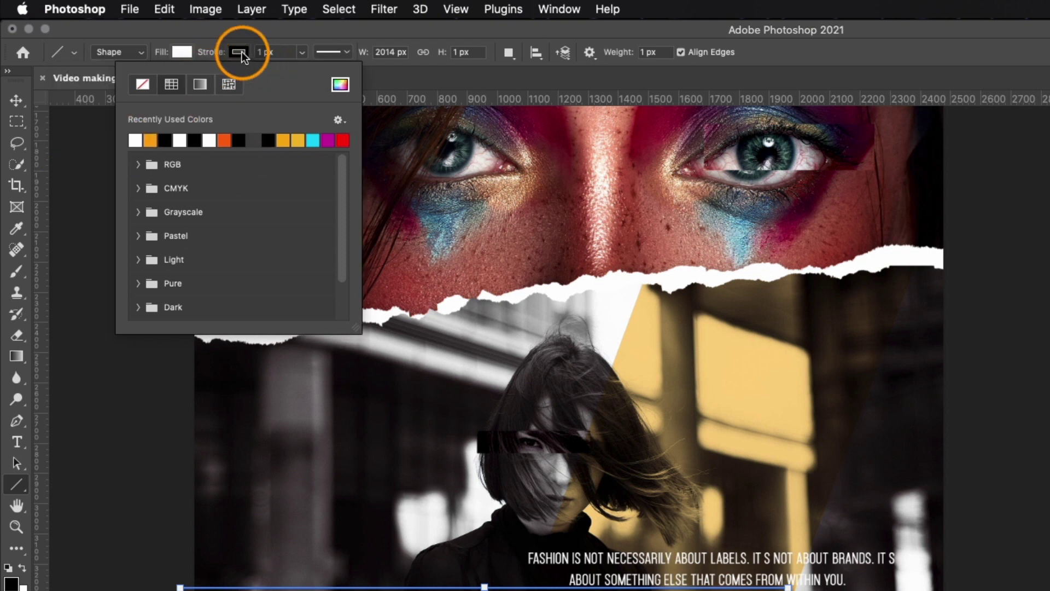
left_click(135, 140)
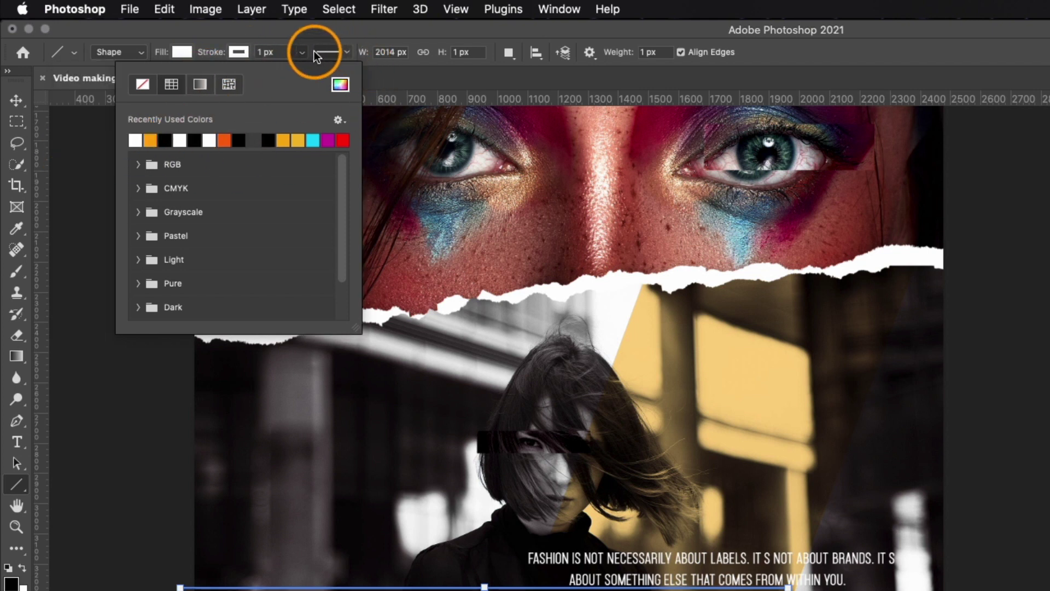
left_click(300, 51)
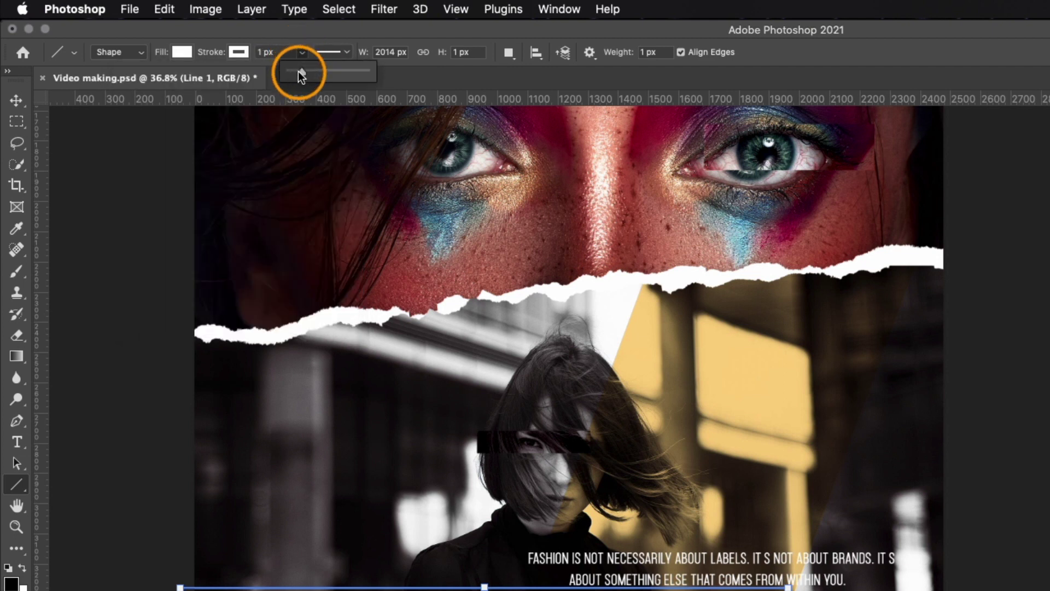
left_click_drag(297, 71, 301, 70)
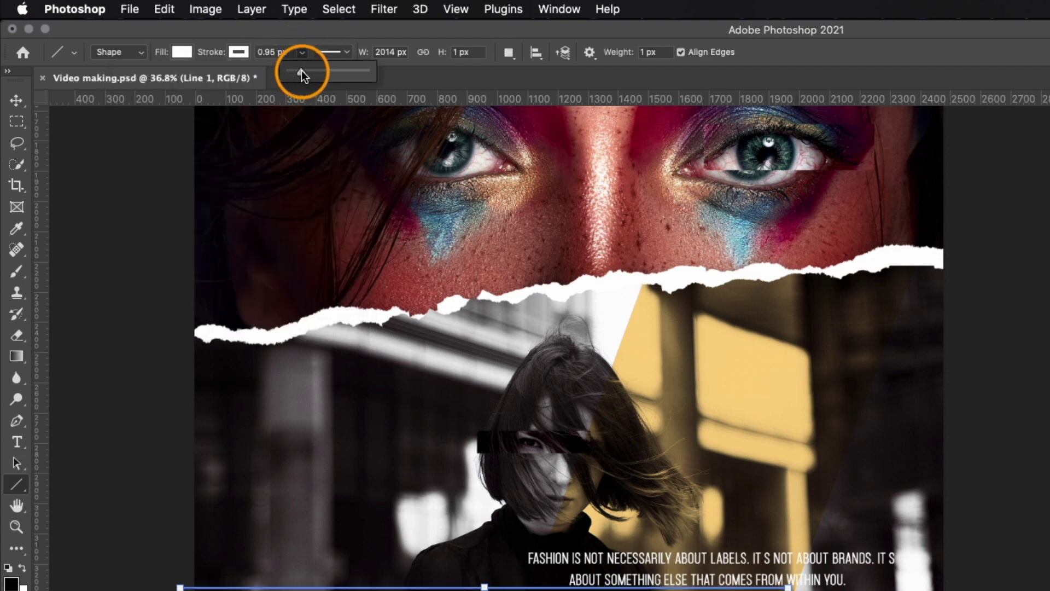
type("2")
key("Tab")
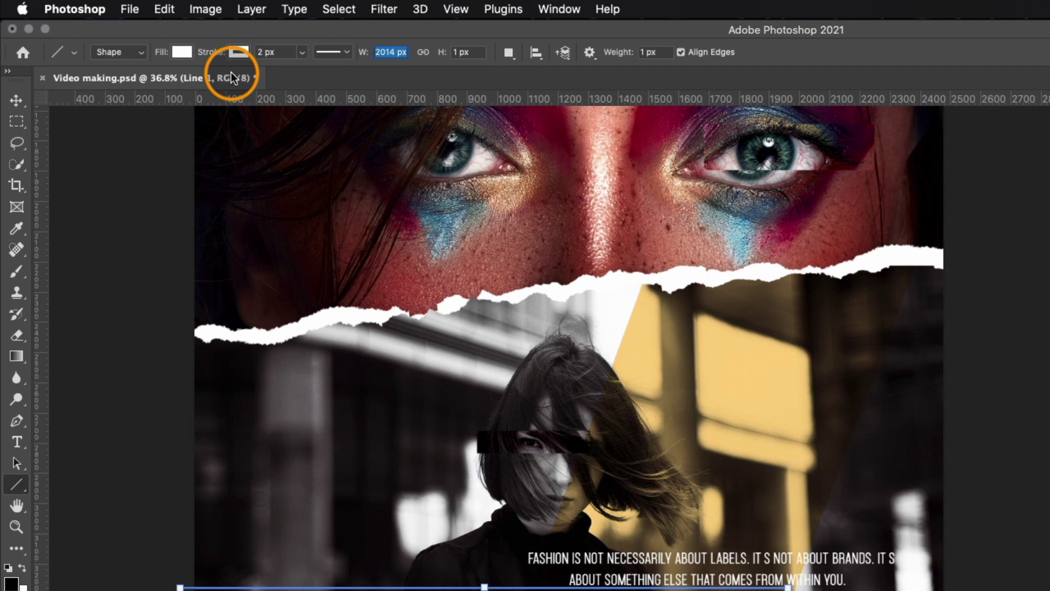
left_click(274, 52)
Thicken the line with Free Transform by stretching its height to about 267%, keeping its length.
left_click(16, 100)
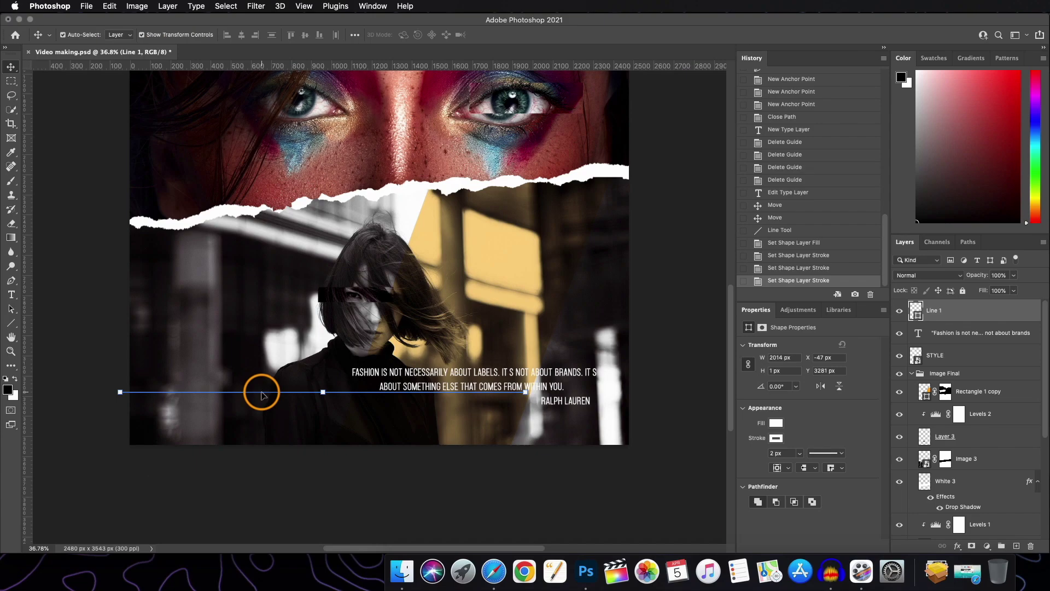
key("super+t")
scroll(333, 395, "up", 5)
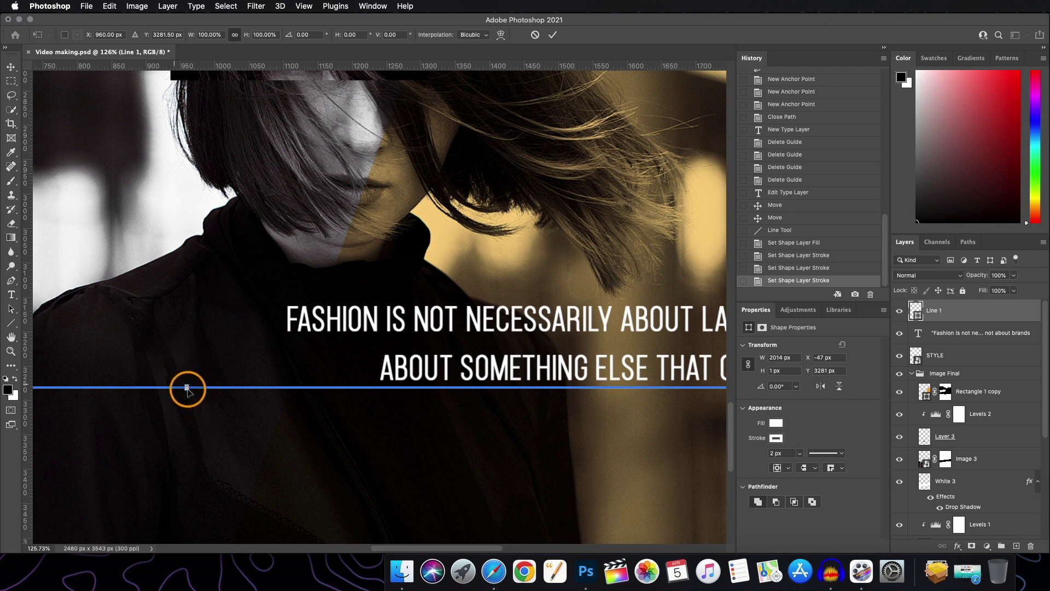
left_click_drag(187, 389, 187, 392)
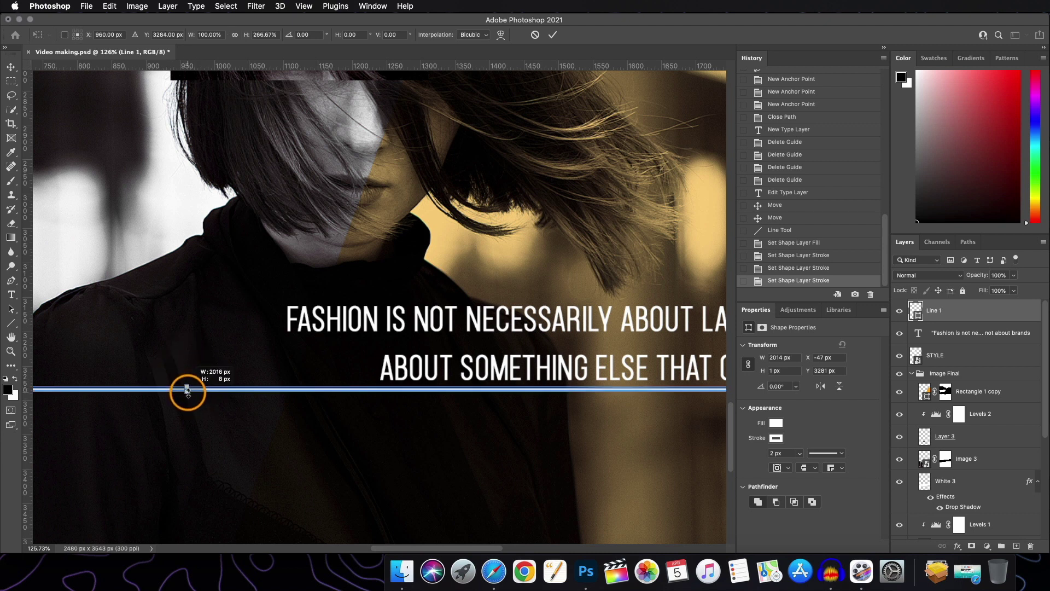
scroll(294, 352, "down", 3)
left_click(553, 34)
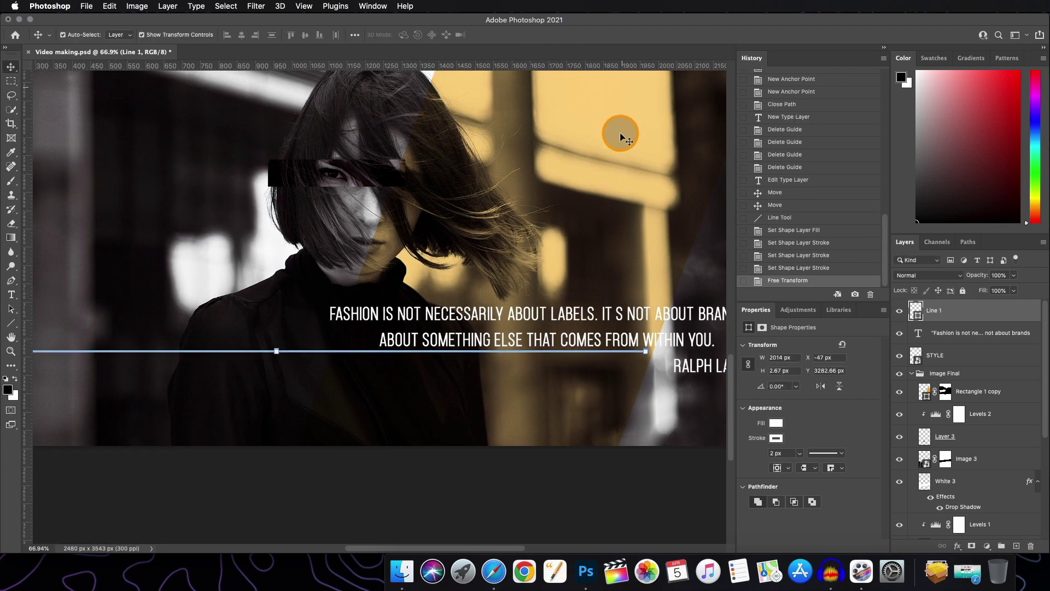
Move the line to X 0 px and Y about 3322 px, level with the quote's attribution.
left_click(276, 350)
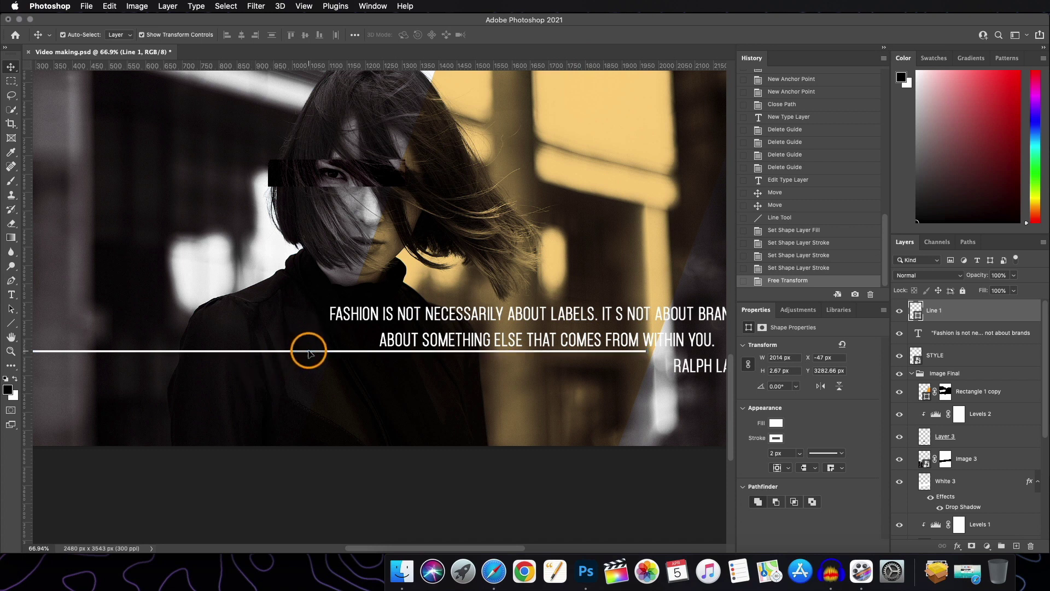
left_click_drag(308, 351, 328, 364)
scroll(327, 363, "down", 1)
scroll(327, 363, "down", 3)
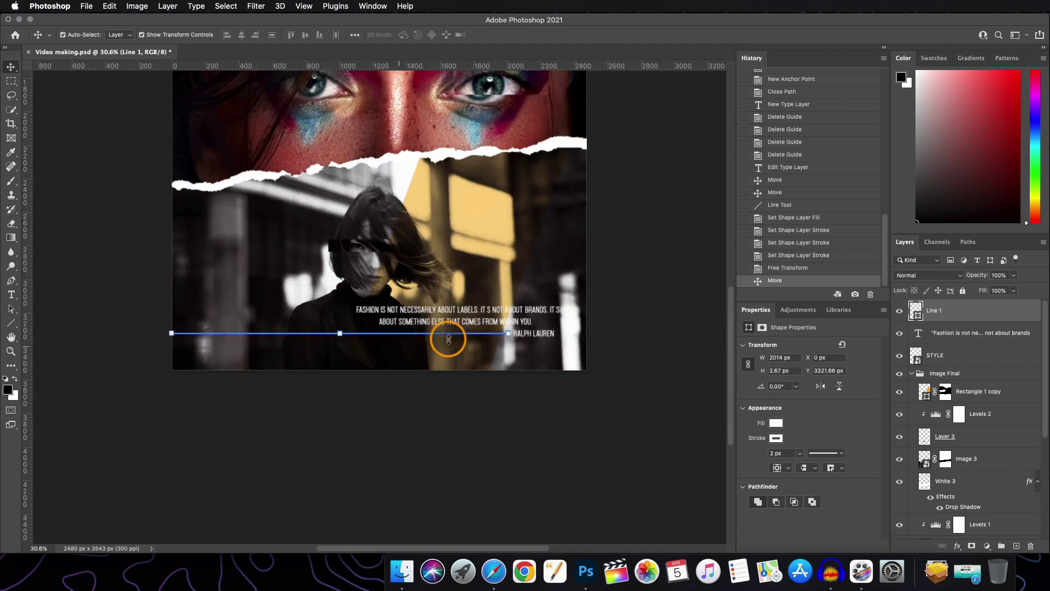
Inspect the quote and line up close, and review the whole poster layout.
left_click(614, 307)
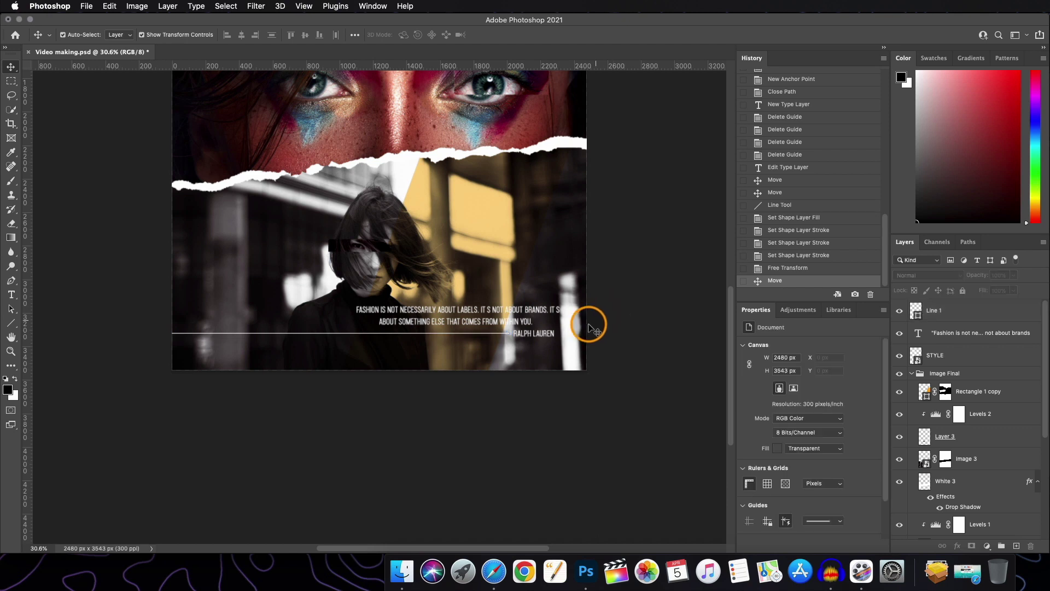
scroll(421, 339, "up", 3)
scroll(414, 346, "down", 4)
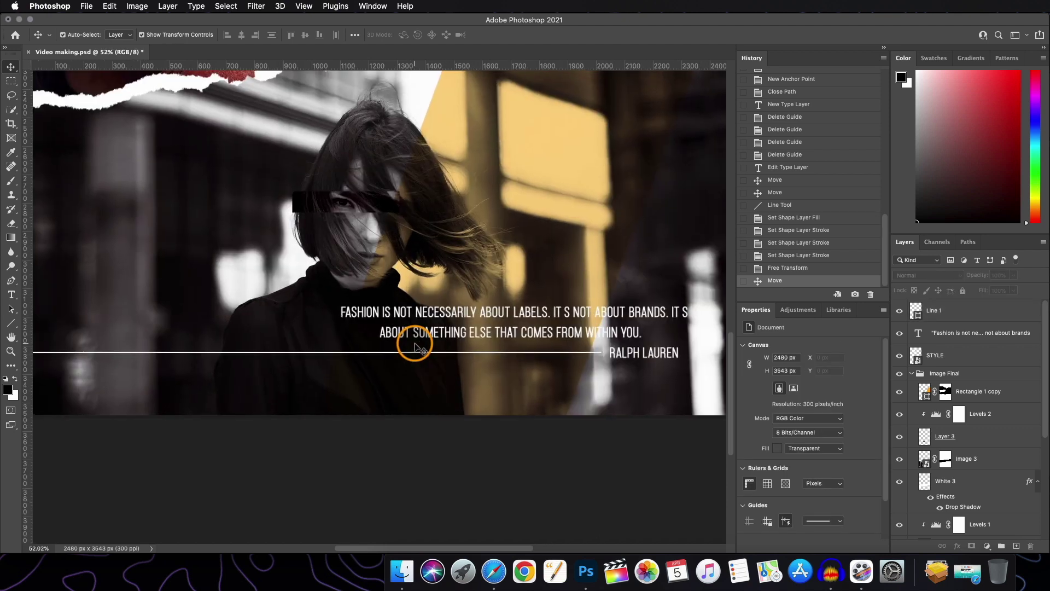
scroll(414, 346, "down", 1)
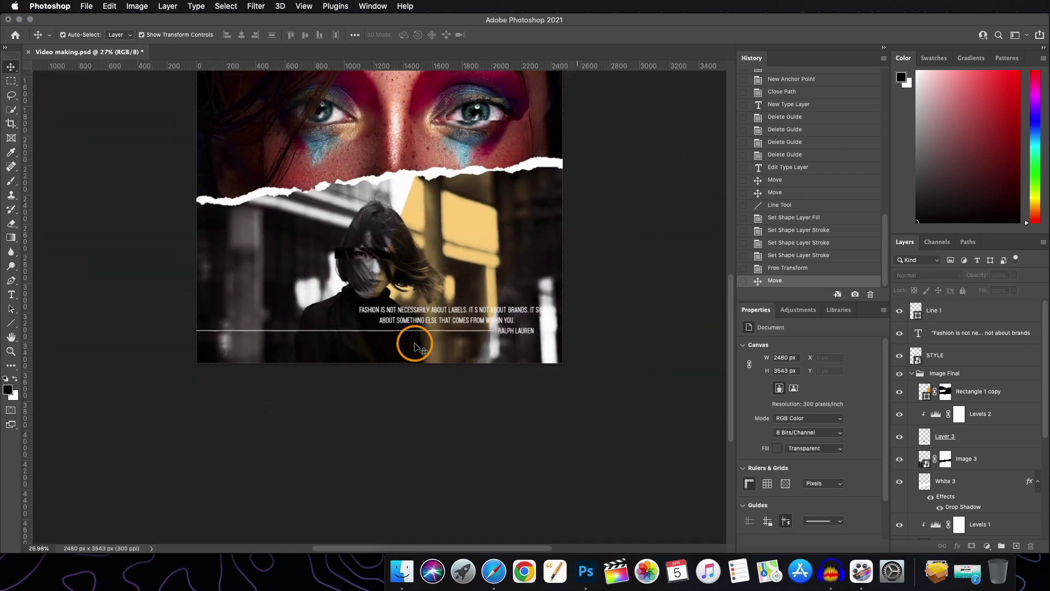
scroll(414, 346, "up", 8)
scroll(414, 345, "down", 4)
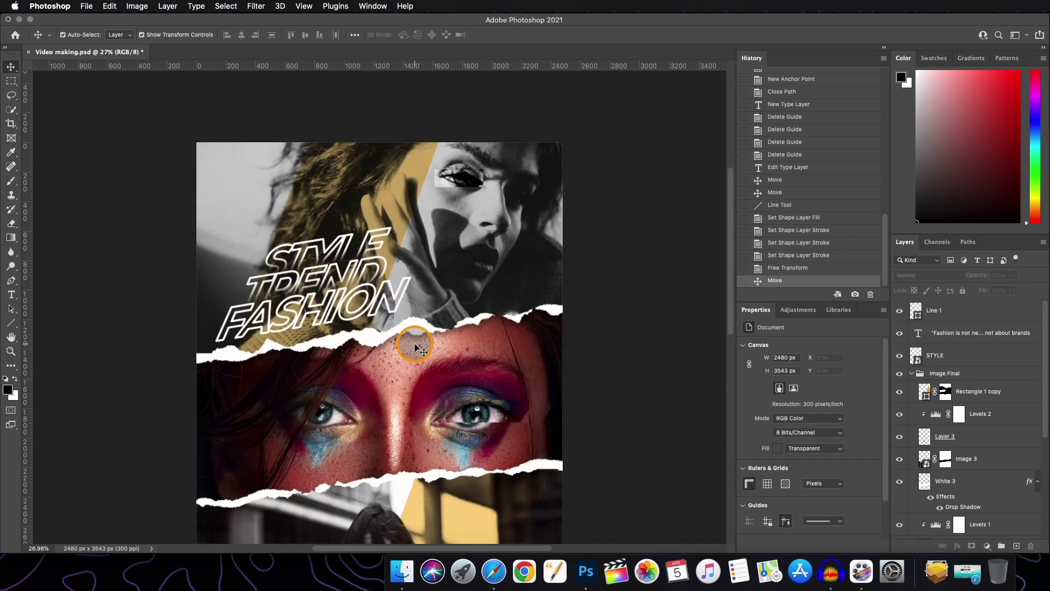
scroll(414, 345, "down", 3)
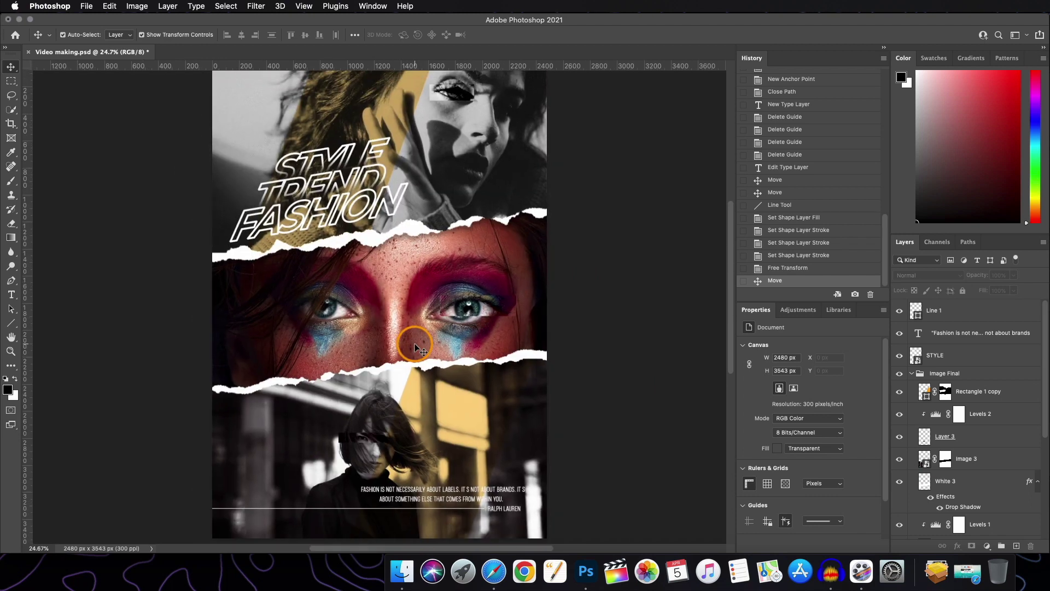